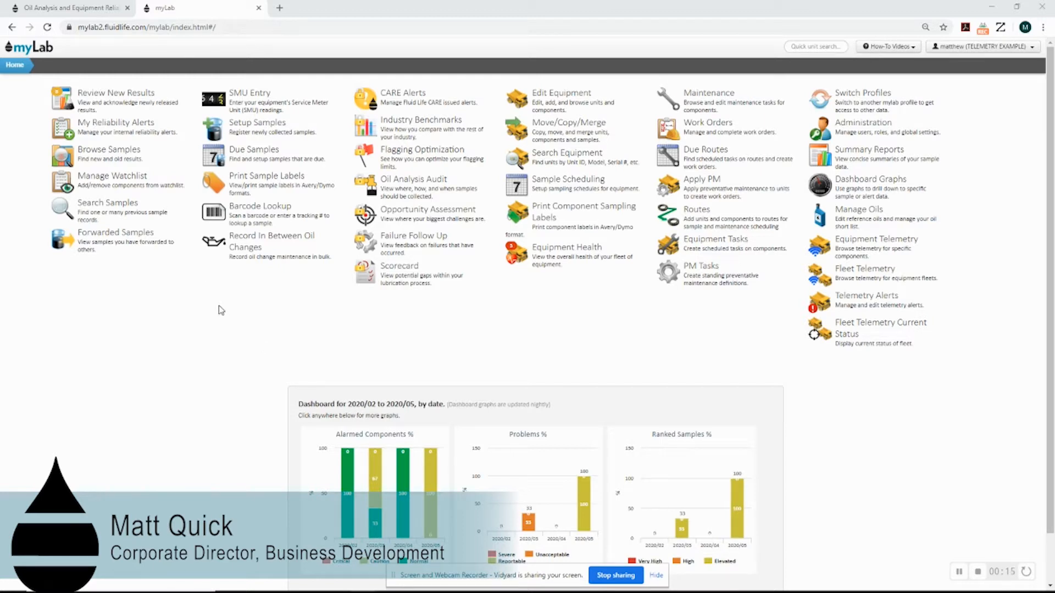
Browse the samples of the TELEMETRY EXAMPLE customer and open the engine results of haul truck HT41
left_click(106, 158)
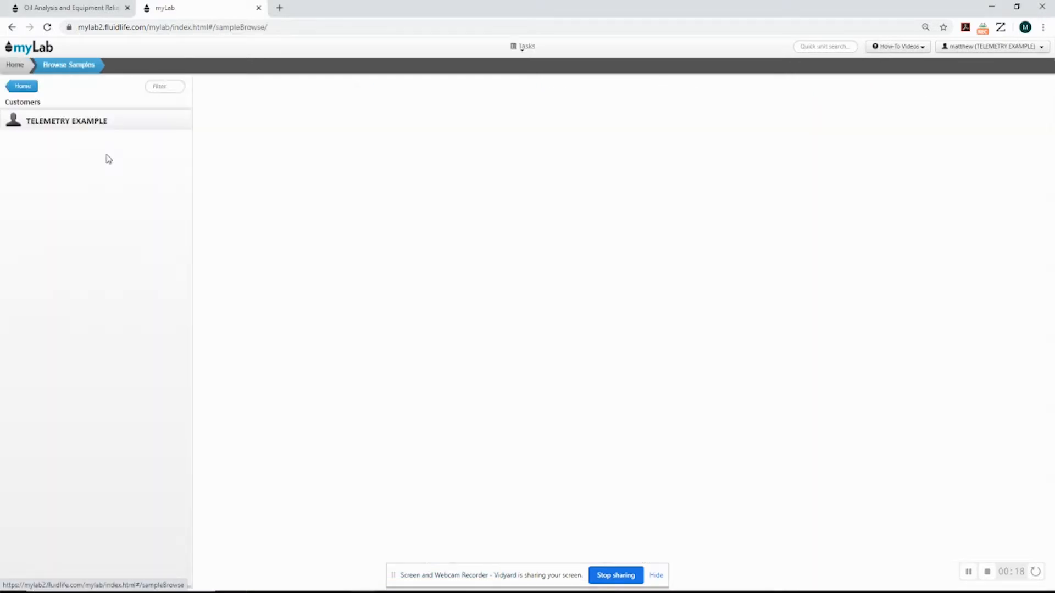
left_click(77, 125)
left_click(74, 164)
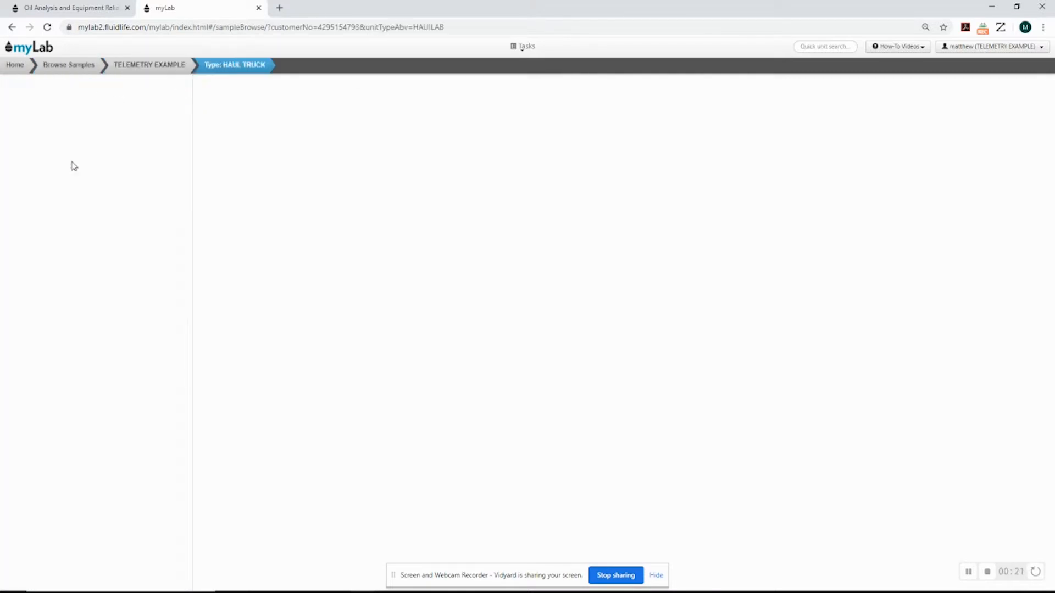
left_click(48, 204)
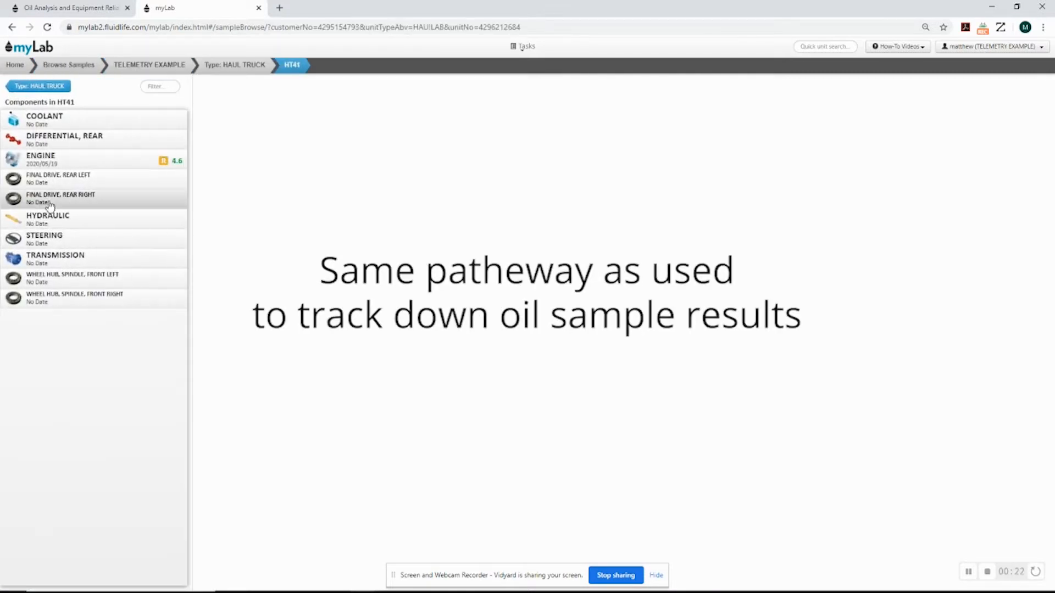
left_click(69, 163)
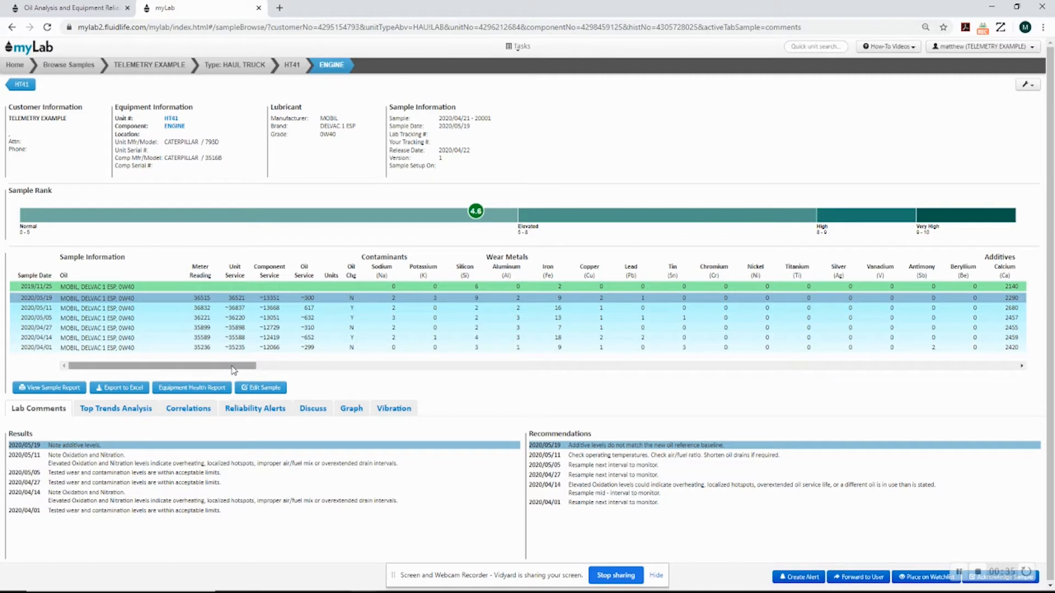
Review the telemetry columns of the sample history table, preview a value's trend, and select the 2020/05/11 sample
left_click_drag(250, 365, 633, 347)
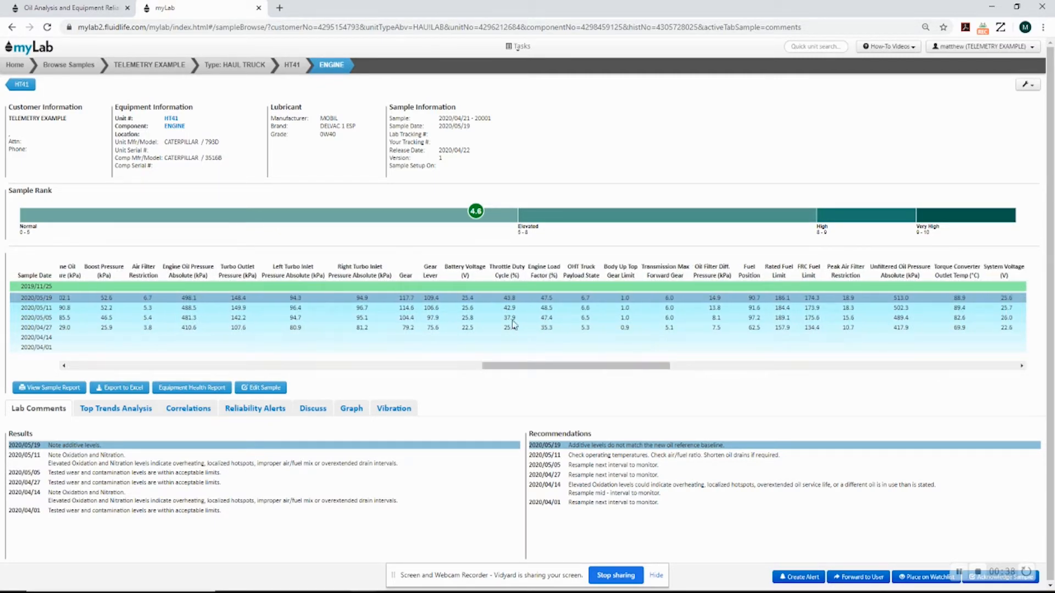
mouse_move(758, 311)
left_click_drag(584, 366, 973, 375)
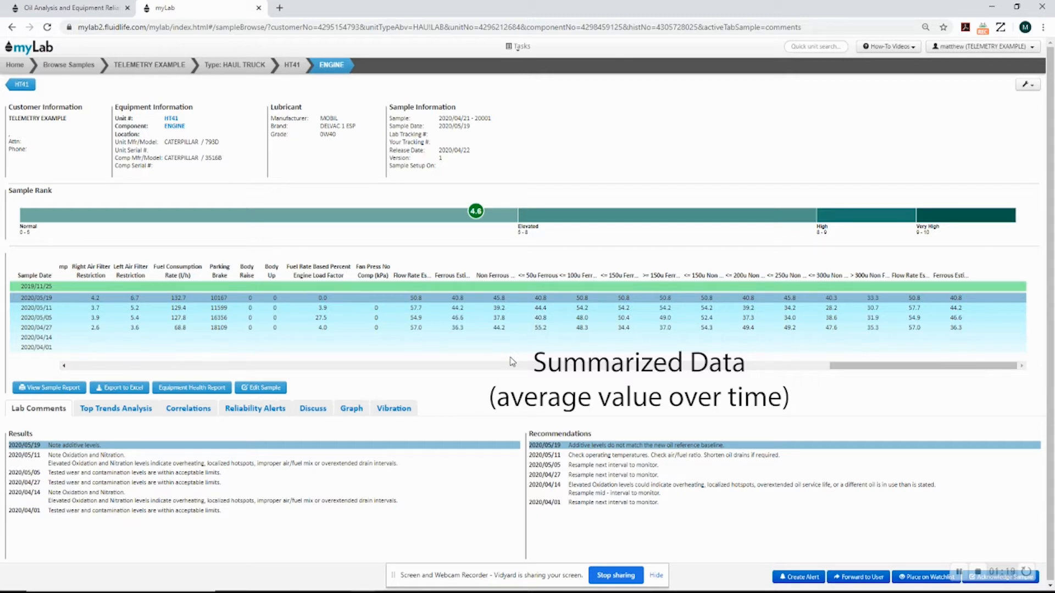
mouse_move(543, 300)
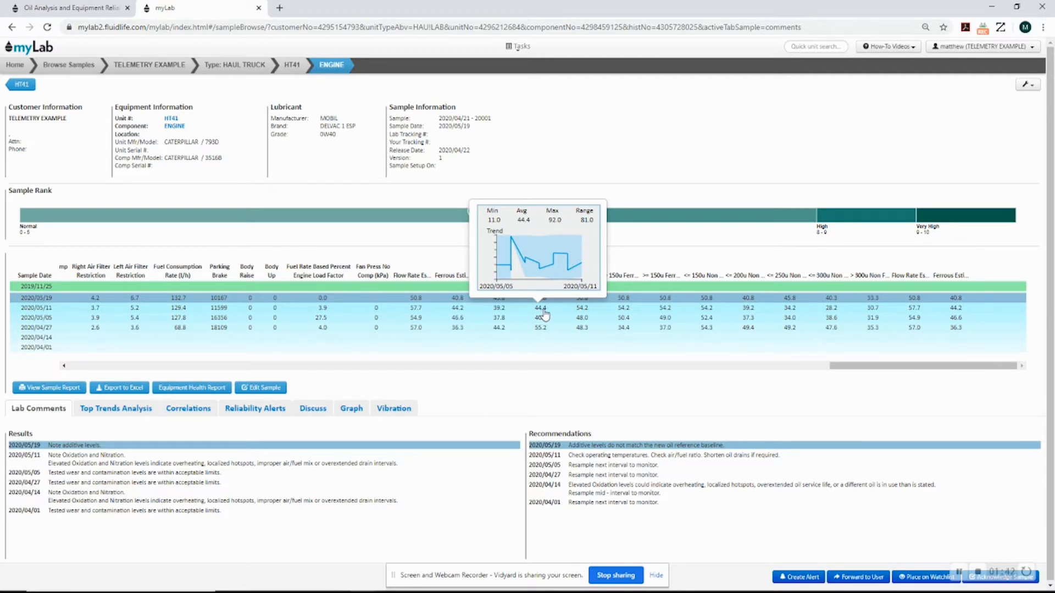
left_click(543, 311)
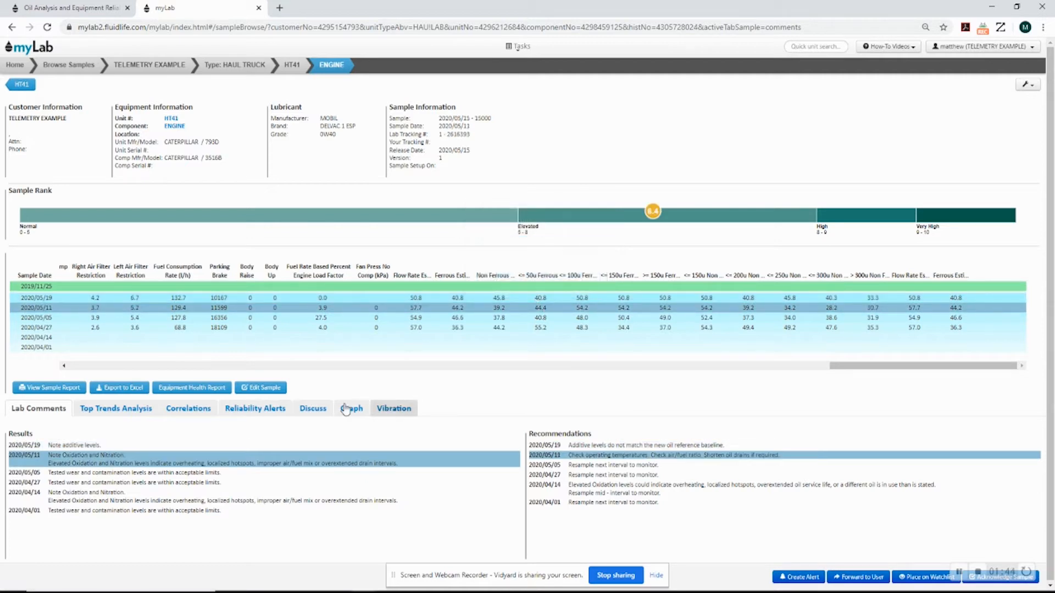
Open the Top Trends Analysis for the selected sample and look through its test ranks list
left_click(120, 409)
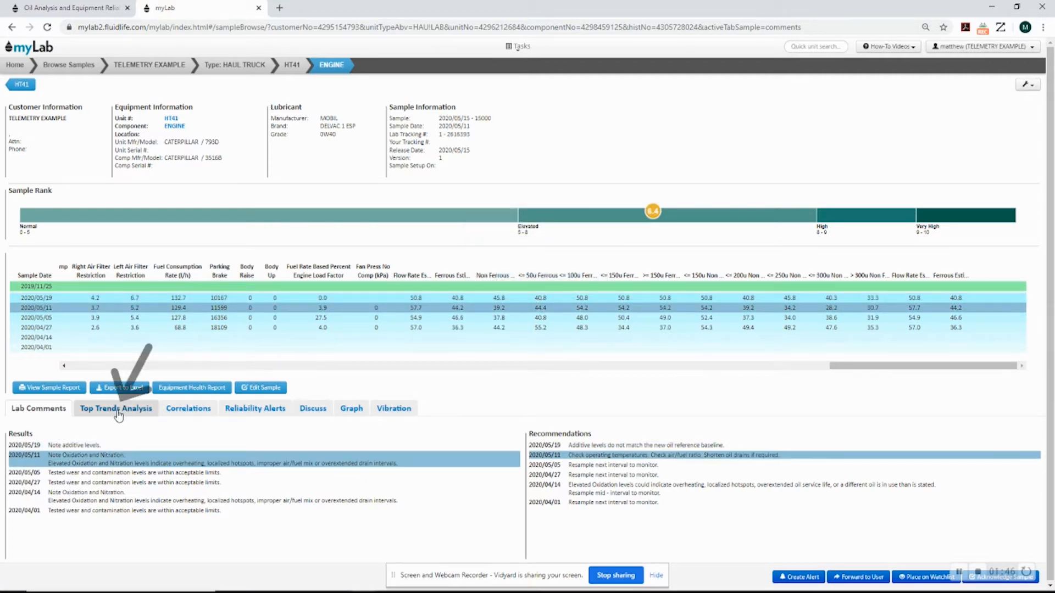
scroll(82, 495, "down", 10)
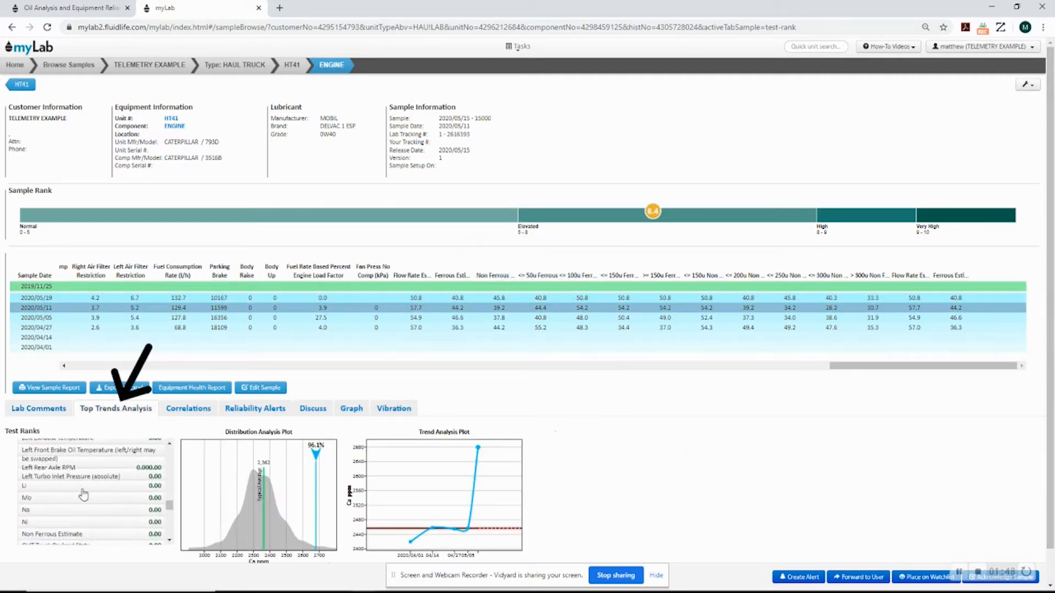
scroll(83, 495, "up", 6)
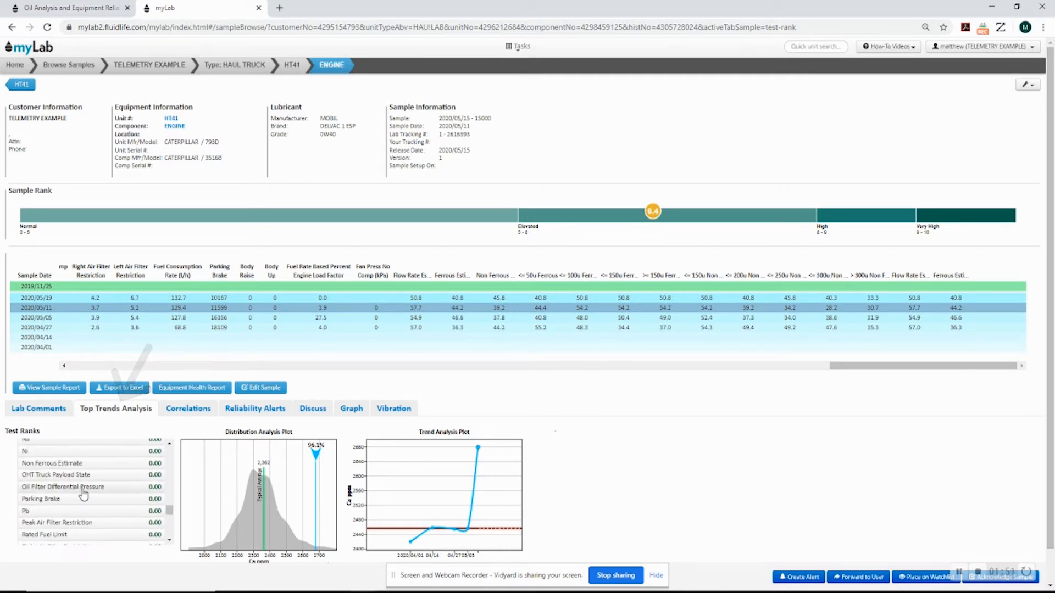
scroll(83, 496, "up", 5)
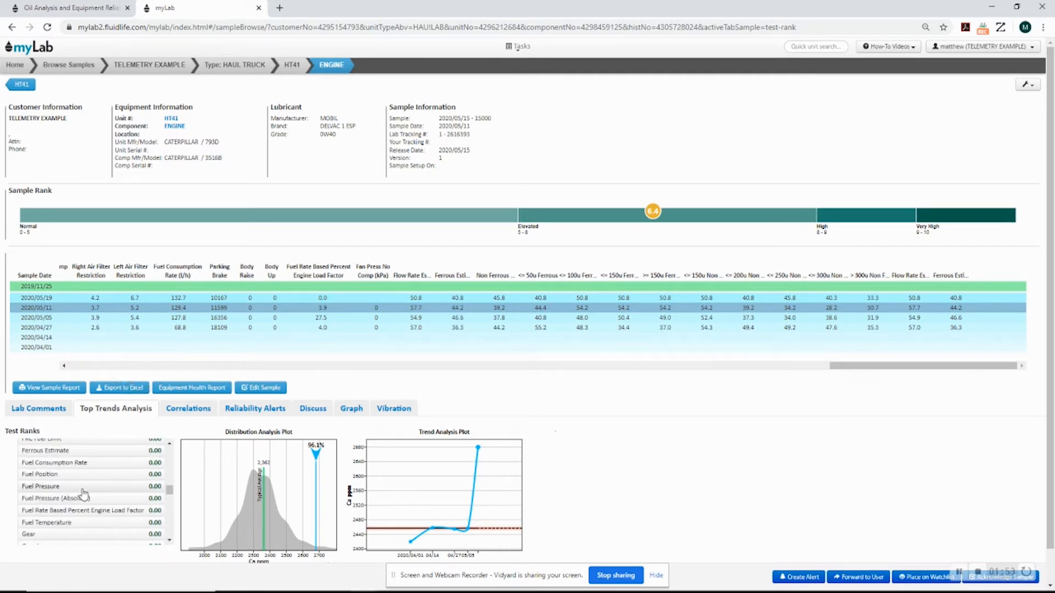
scroll(74, 503, "up", 5)
scroll(76, 504, "down", 5)
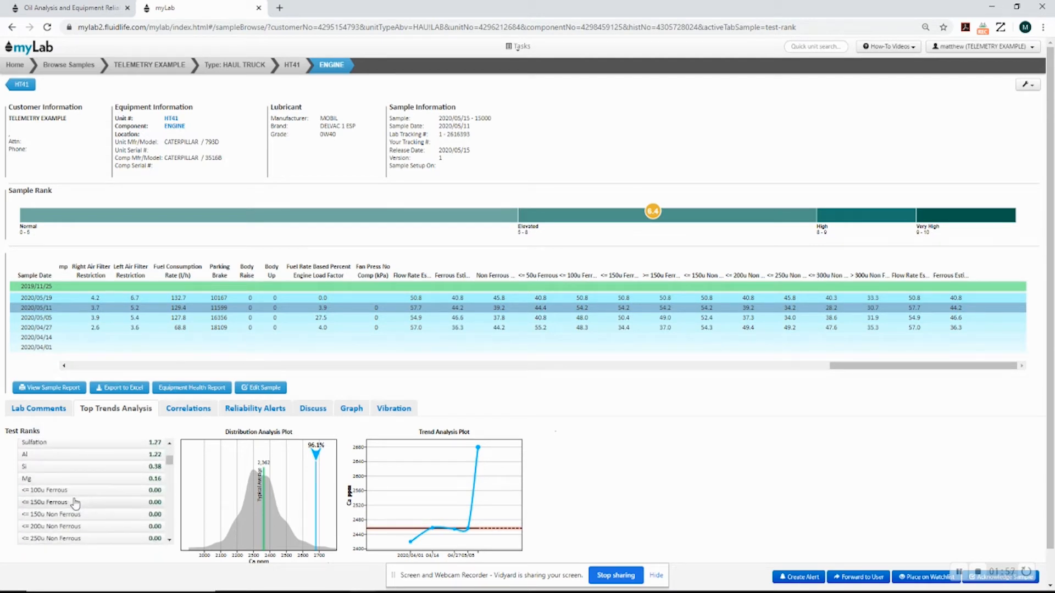
scroll(76, 503, "up", 2)
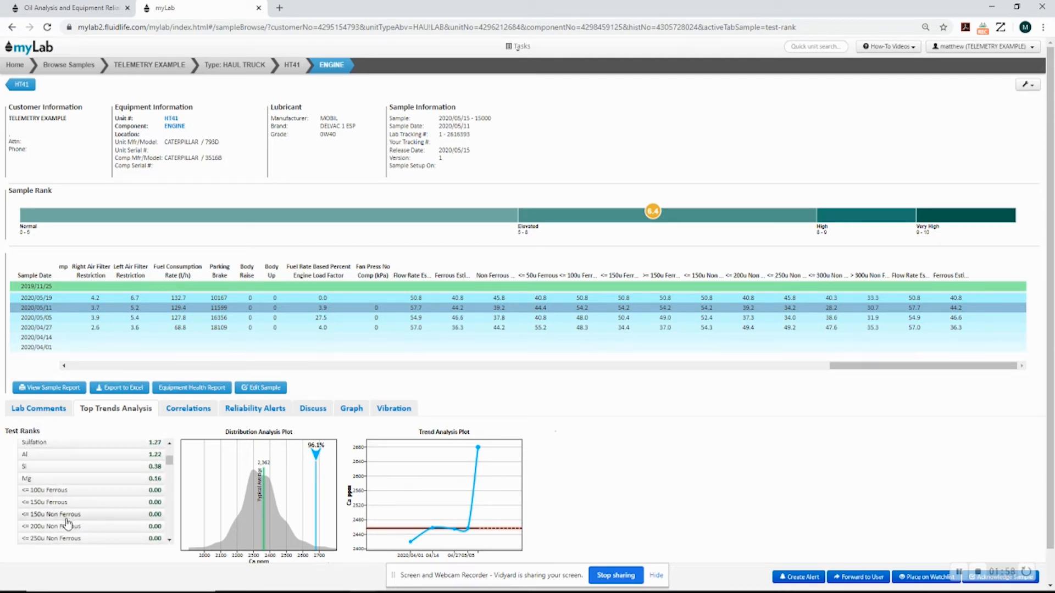
View the trend plots for the <= 200u Non Ferrous, <= 150u Non Ferrous and Si test ranks
left_click(58, 528)
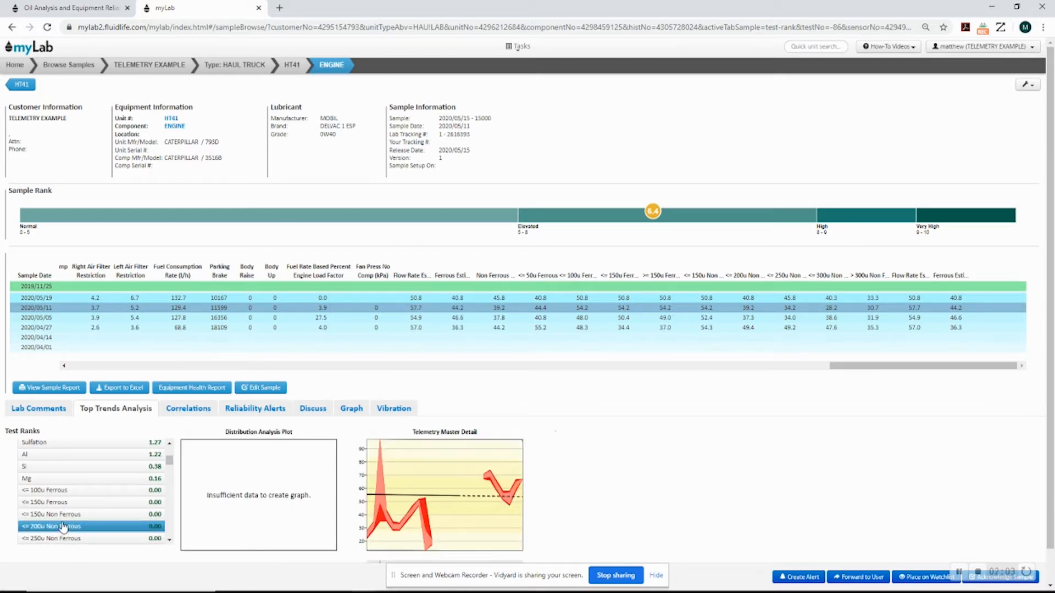
left_click(58, 515)
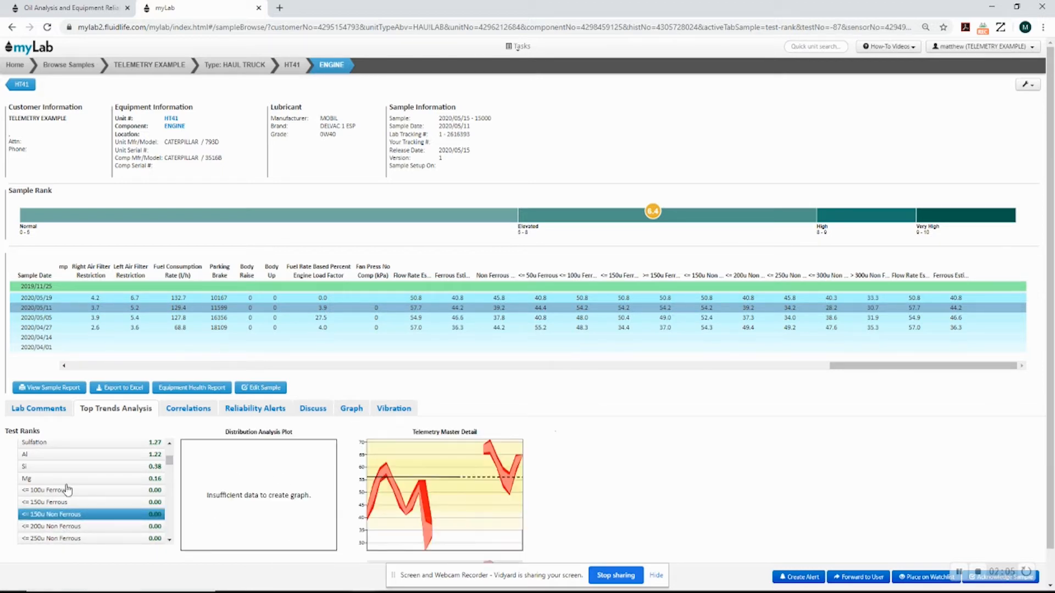
left_click(39, 467)
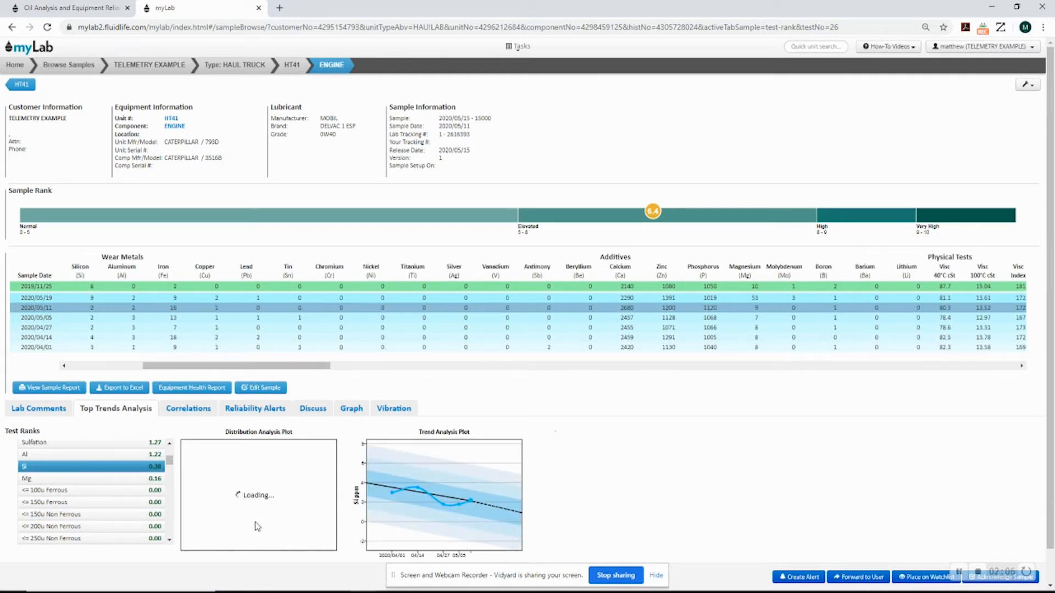
Enlarge the <= 200u Non Ferrous telemetry chart, inspect the rising section before its gap in per-minute detail, and close it
left_click(36, 526)
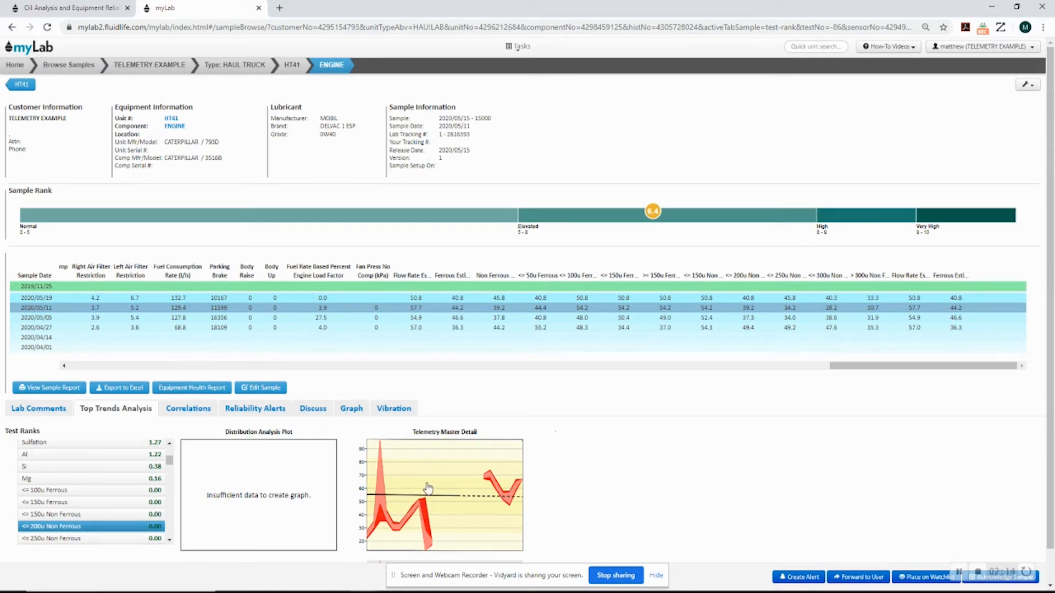
left_click(446, 493)
left_click_drag(478, 244, 514, 257)
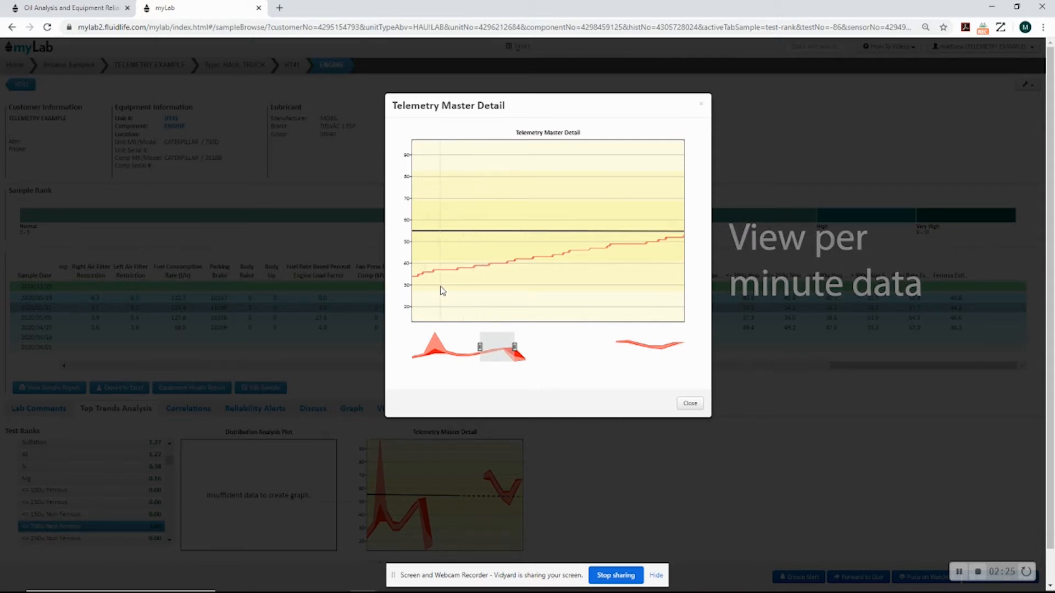
left_click(690, 404)
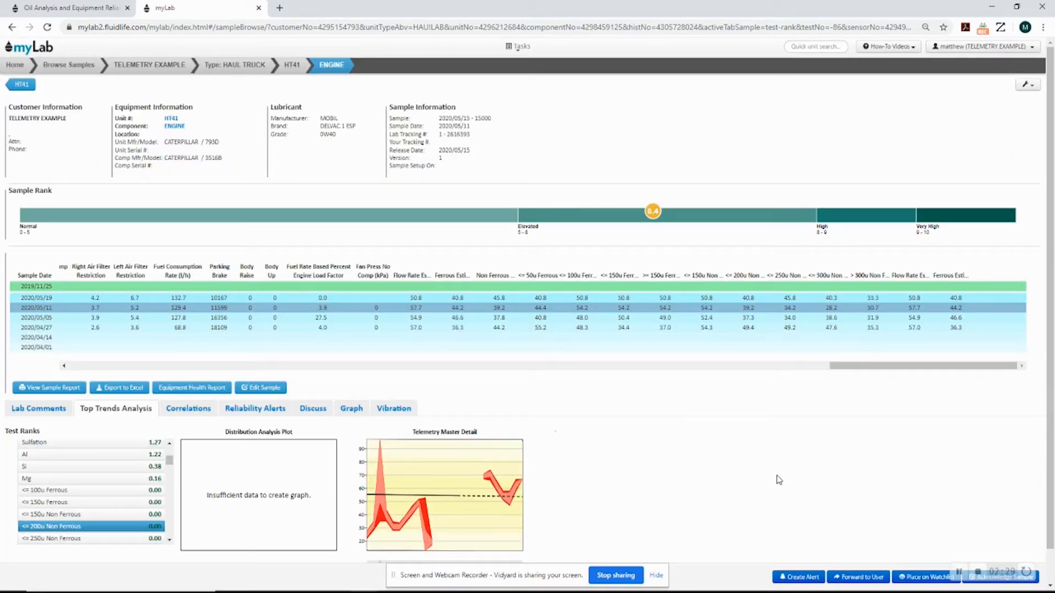
Go to Equipment Telemetry and open haul truck HT41 of the TELEMETRY EXAMPLE customer
left_click(16, 65)
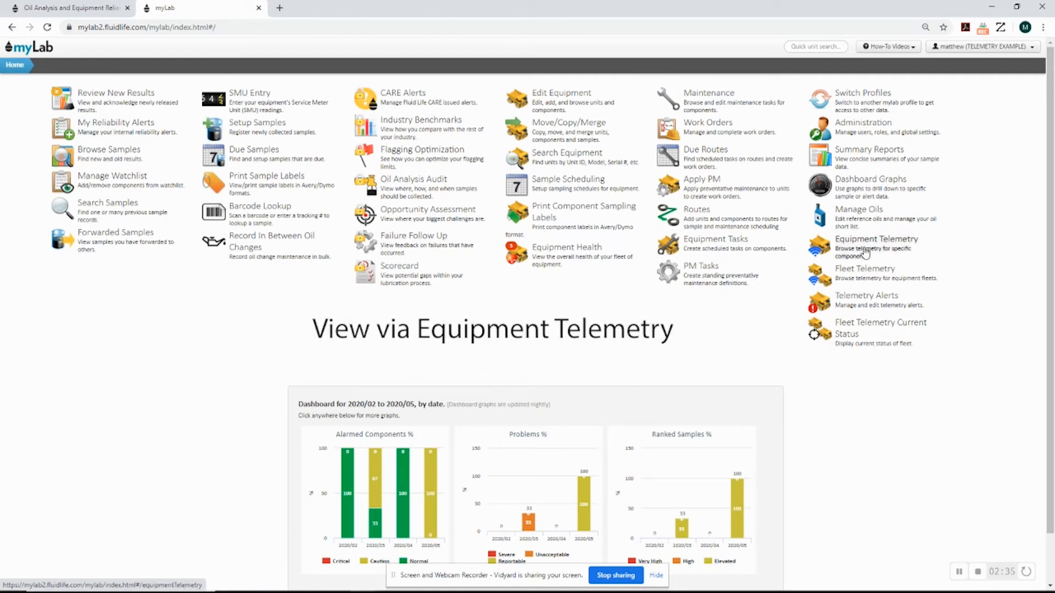
left_click(865, 252)
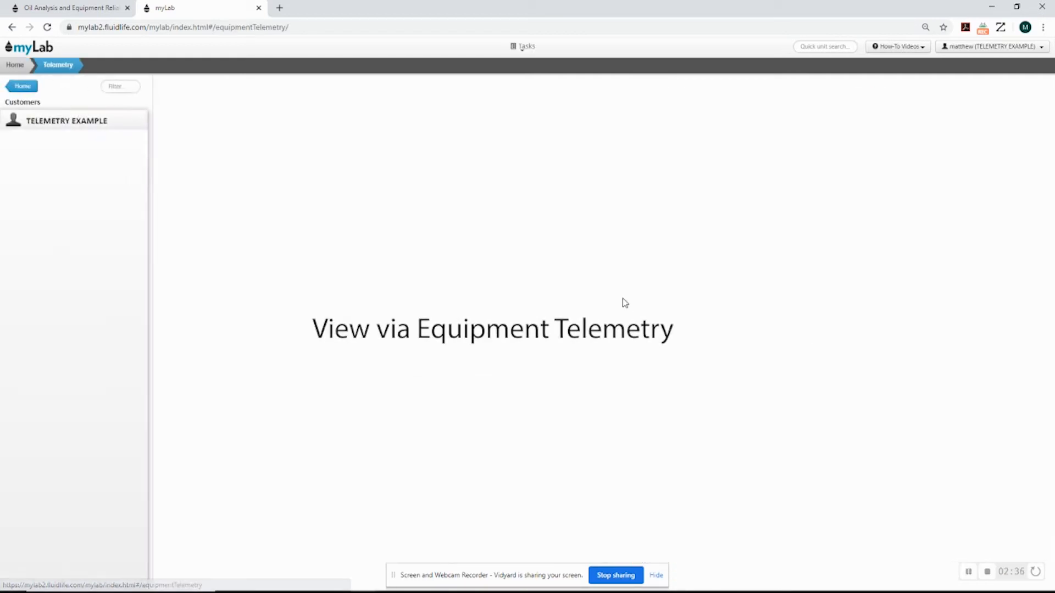
left_click(74, 130)
left_click(73, 171)
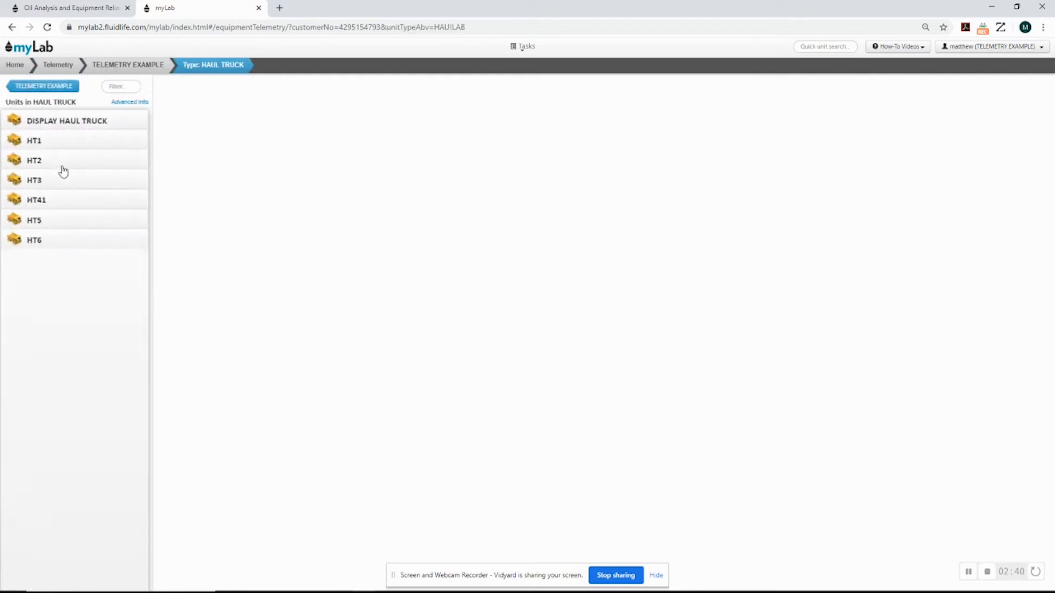
left_click(40, 204)
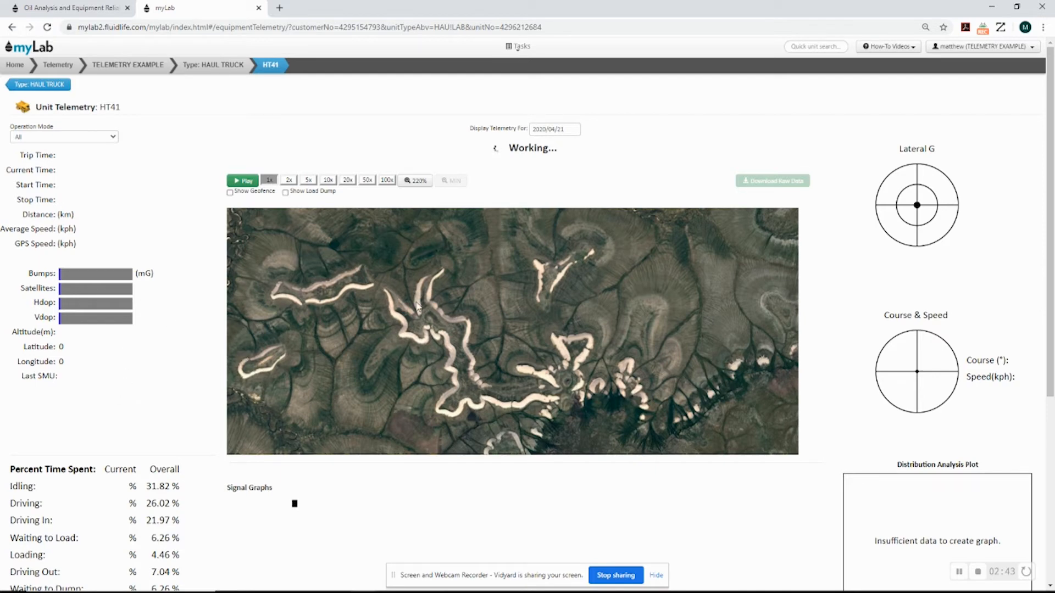
Look over HT41's route map, time-spent percentages, signals and component alerts on the unit telemetry page
scroll(601, 313, "down", 1)
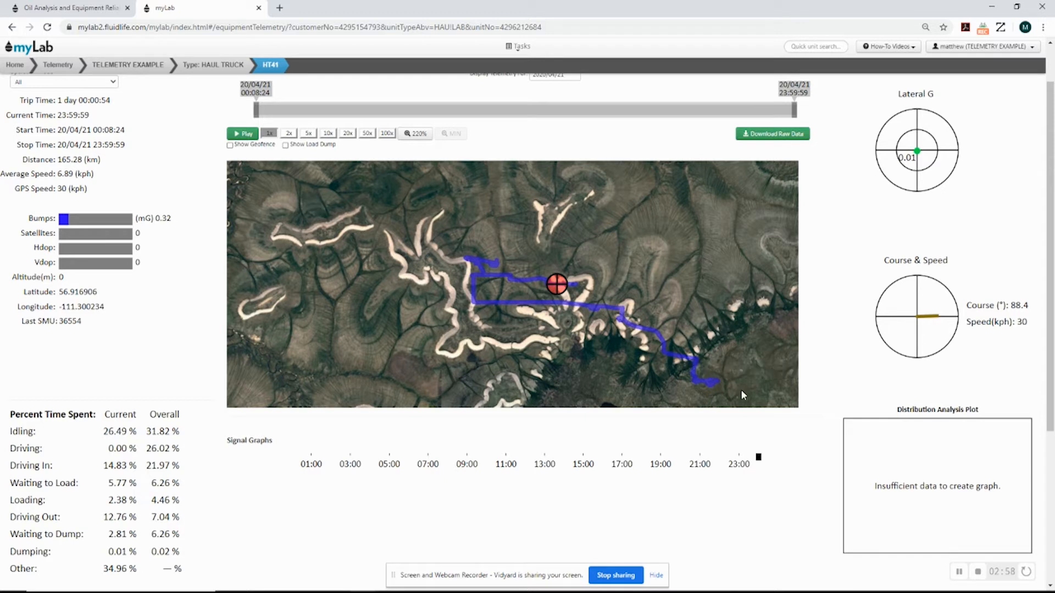
scroll(42, 338, "down", 2)
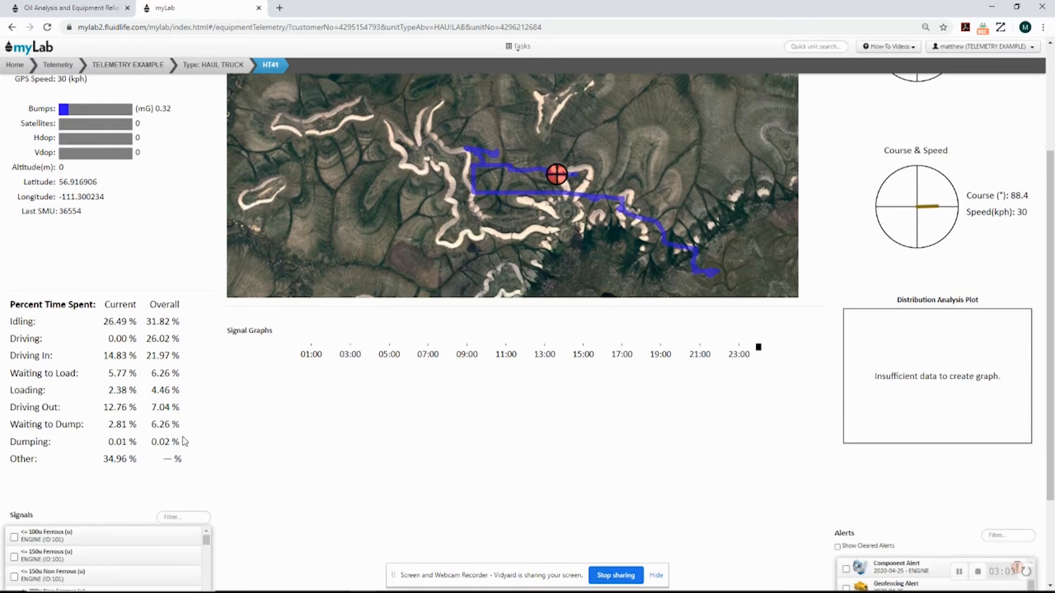
scroll(608, 181, "up", 3)
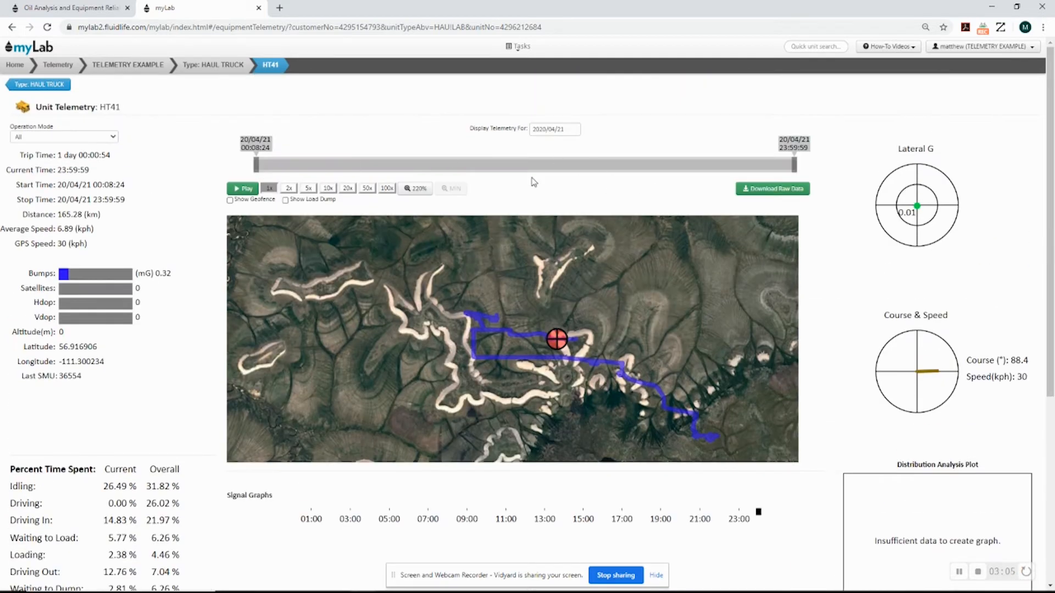
scroll(543, 519, "down", 5)
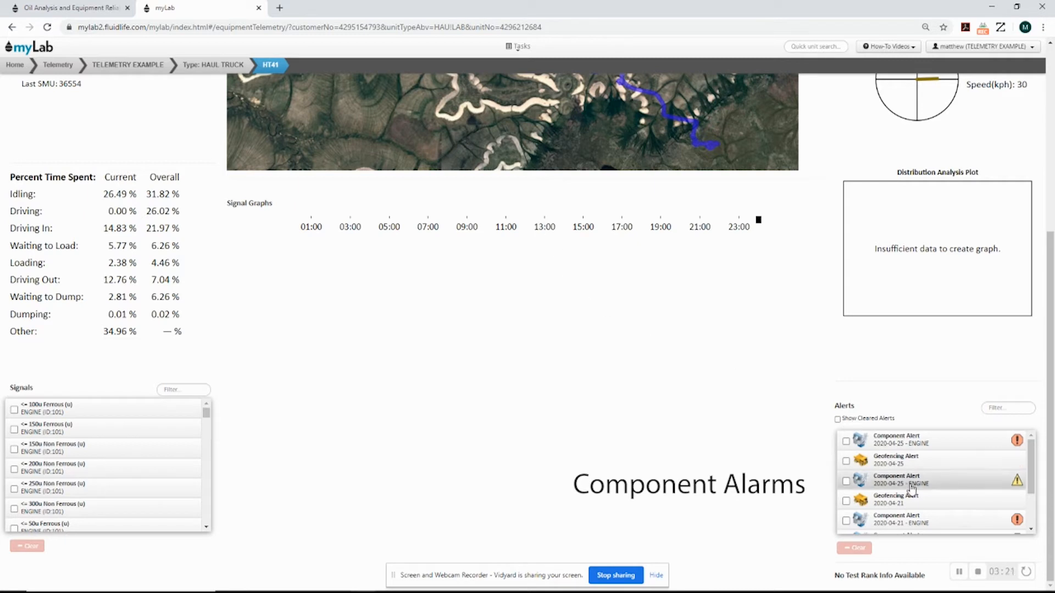
scroll(912, 488, "down", 1)
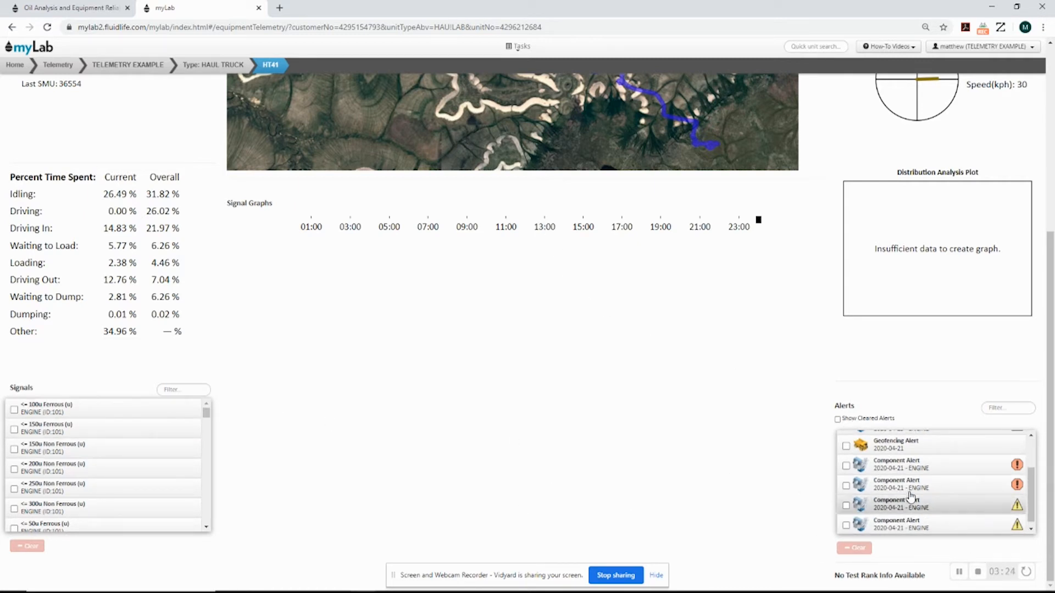
Graph the engine signals <= 100u Ferrous, <= 150u Ferrous and <= 200u Non Ferrous
left_click(14, 410)
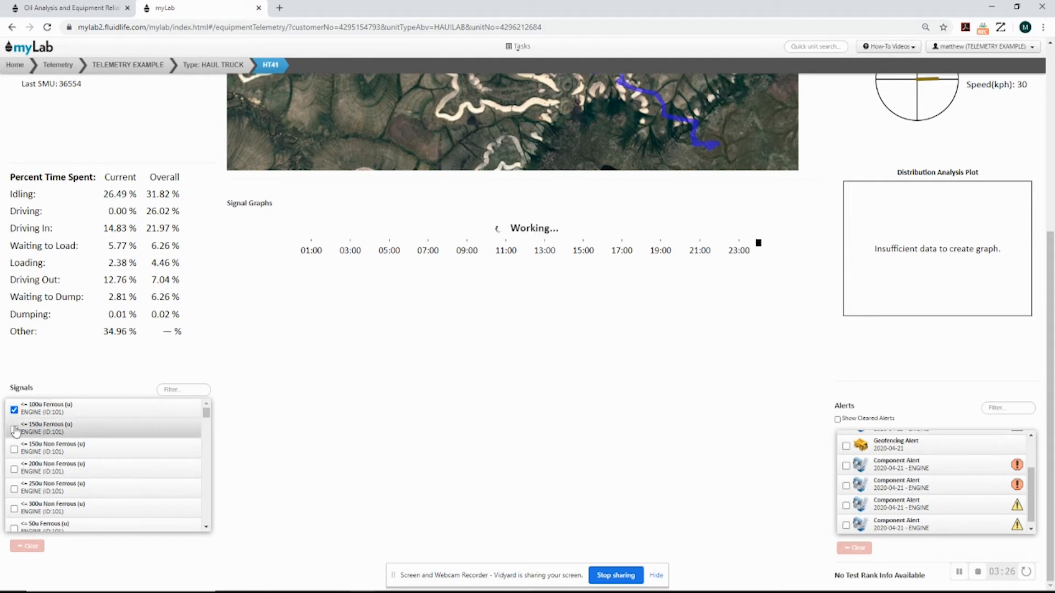
left_click(14, 431)
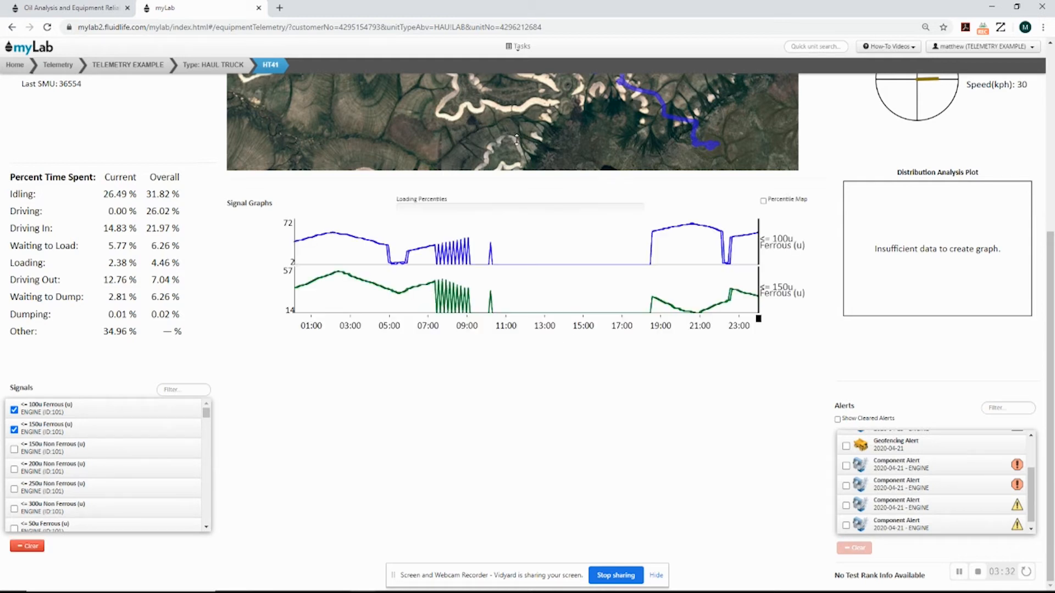
left_click(14, 470)
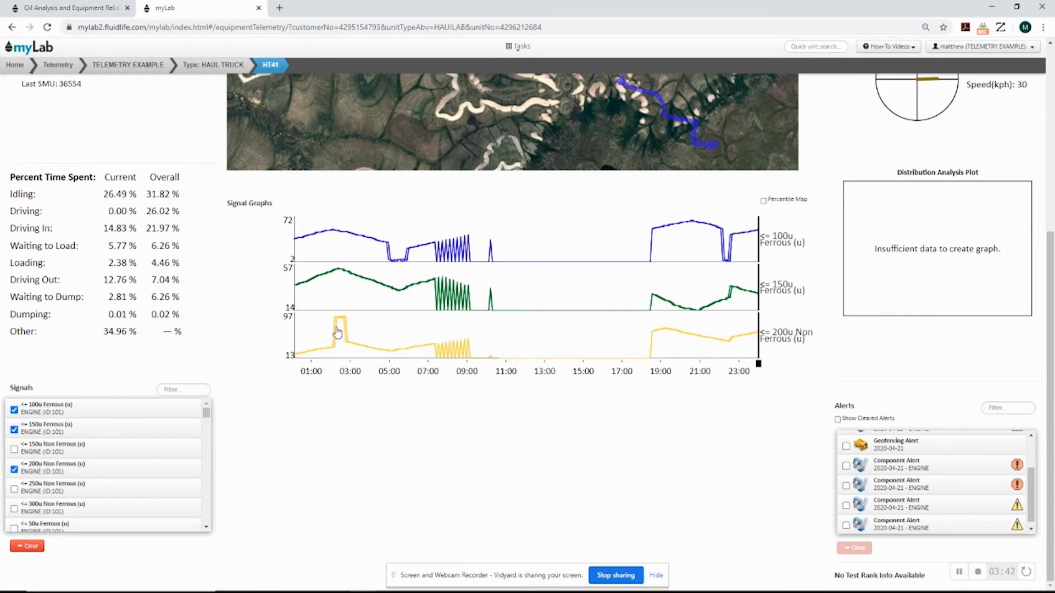
Zoom the signal graphs' timeline to the start of the <= 200u Non Ferrous spike, about 01:51 to 02:26, and check the truck's map location
left_click_drag(324, 340, 357, 344)
scroll(489, 451, "up", 2)
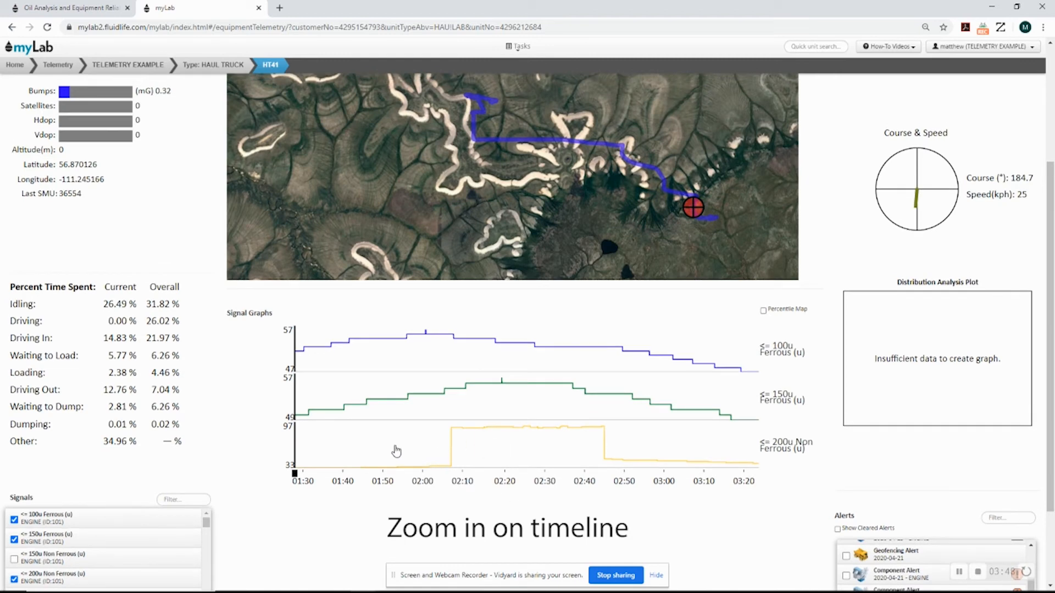
left_click_drag(391, 449, 522, 470)
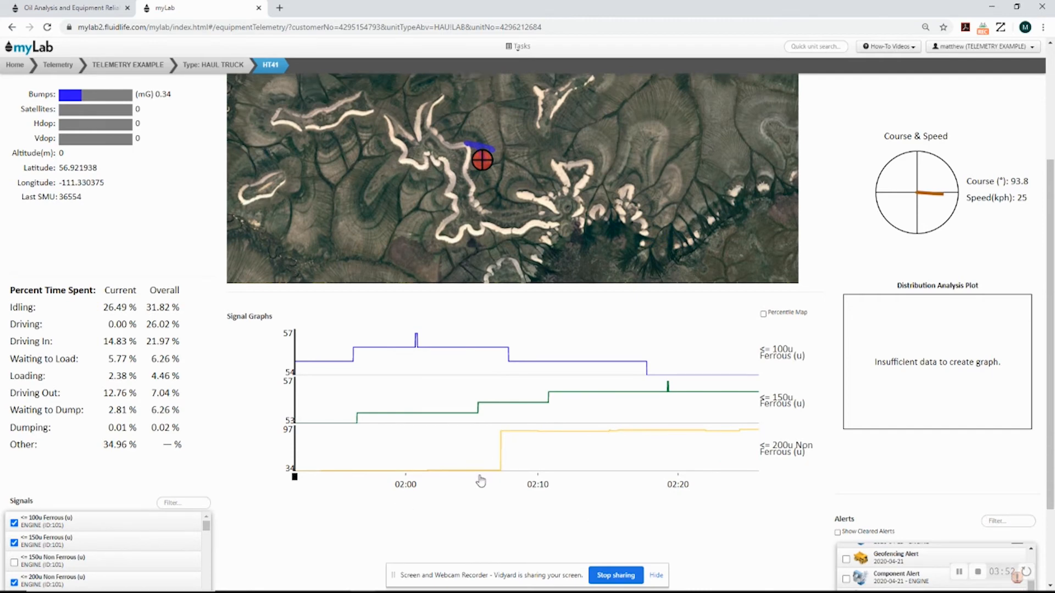
scroll(483, 322, "up", 3)
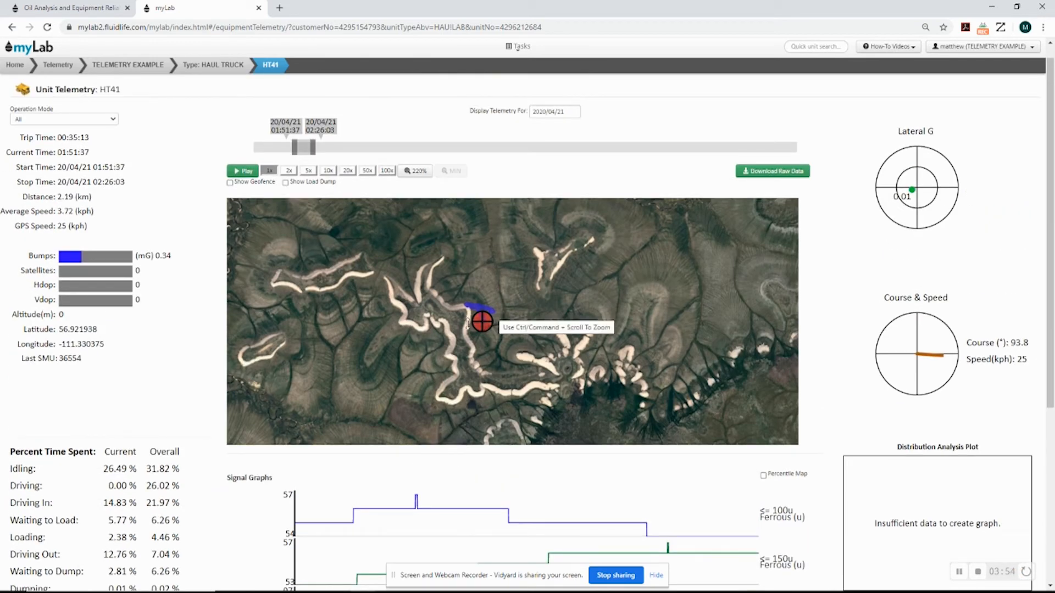
Play back the truck's trip at 100x speed and follow its position on the map and signal graphs
left_click(245, 172)
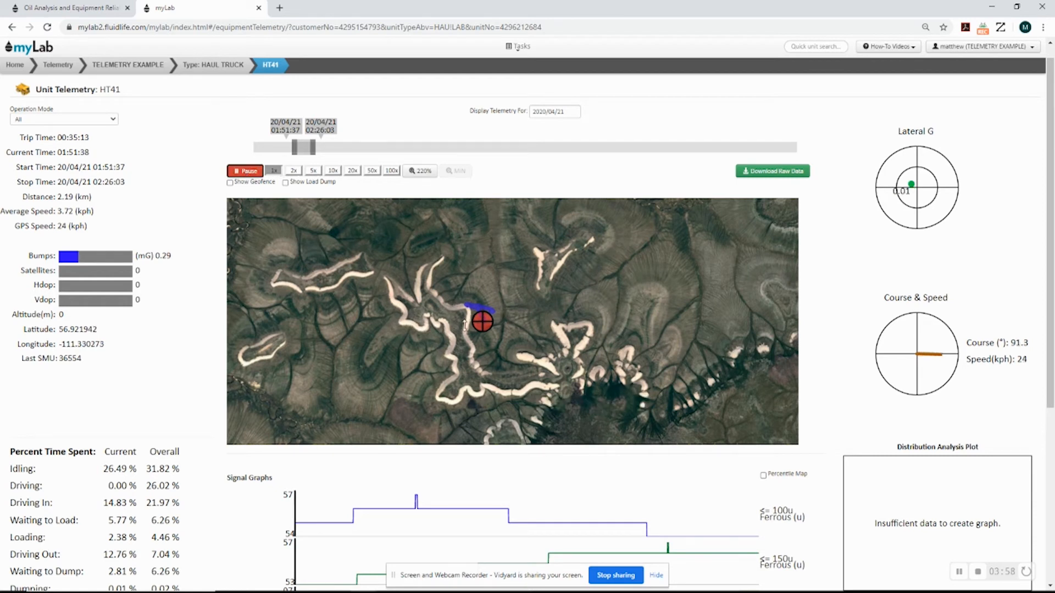
left_click(391, 170)
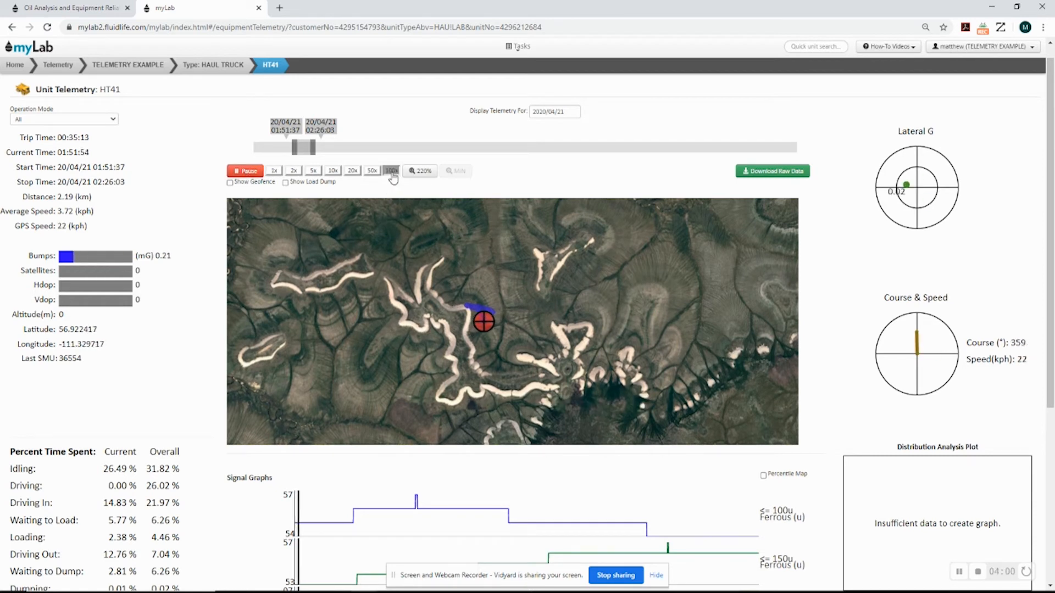
scroll(539, 318, "down", 1)
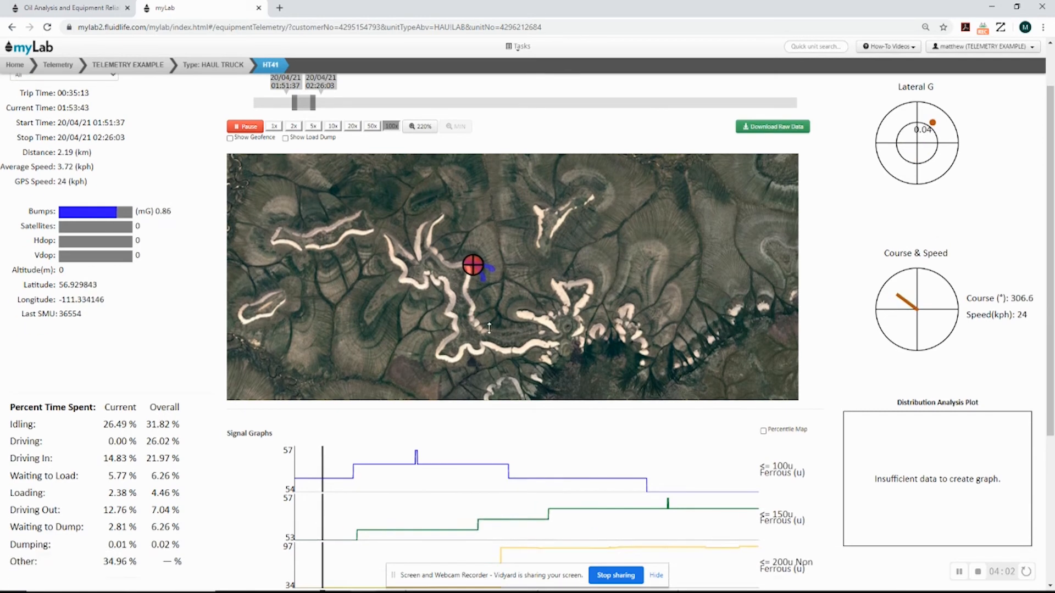
Load the second red-flagged engine Component Alert of 2020-04-21 and review its signal graphs, colour-coded route and test rank scores
scroll(539, 319, "down", 4)
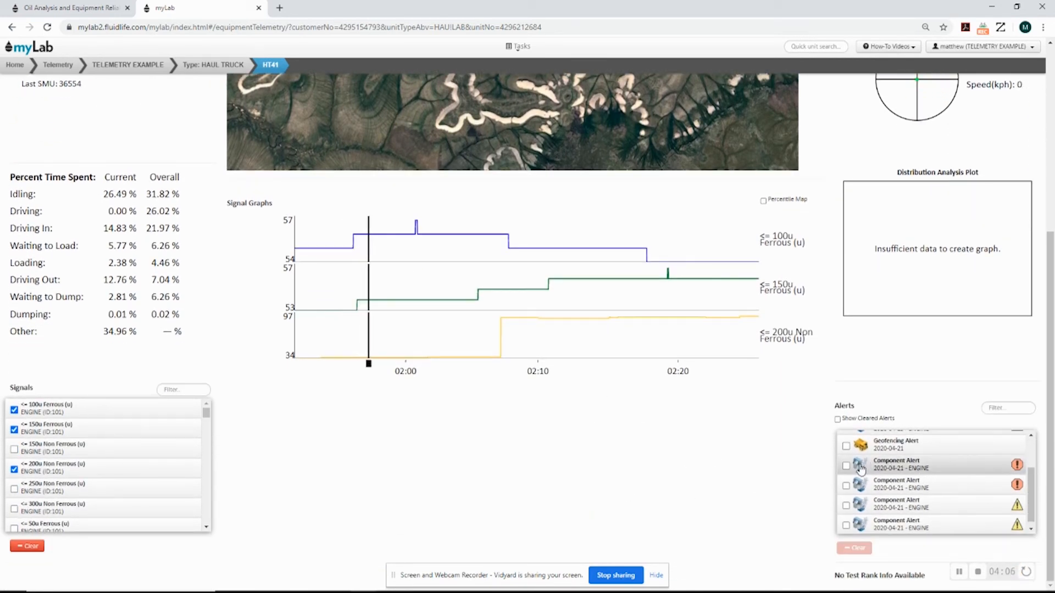
left_click(891, 487)
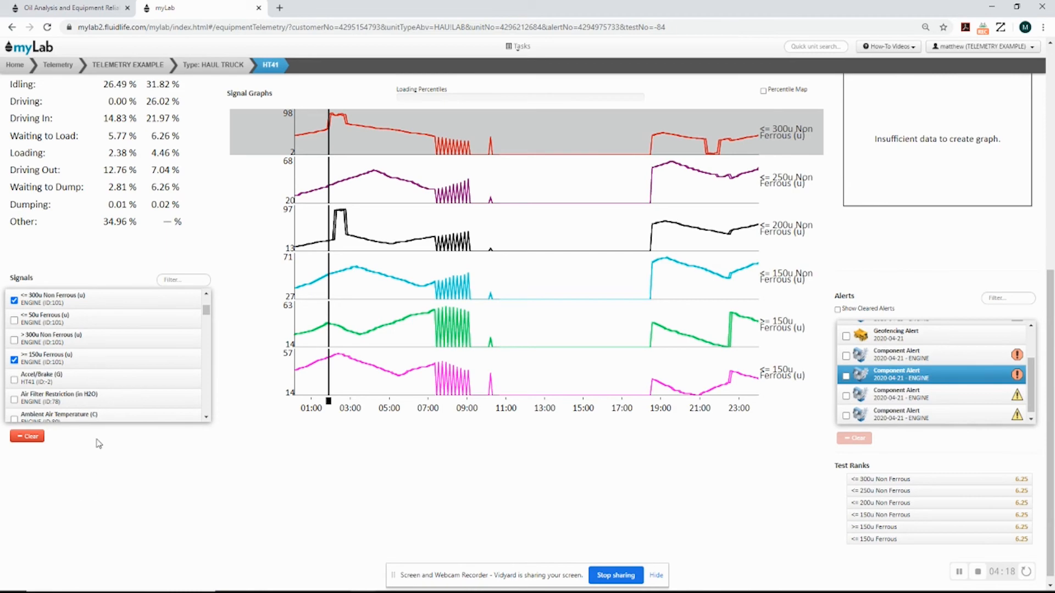
scroll(104, 406, "up", 5)
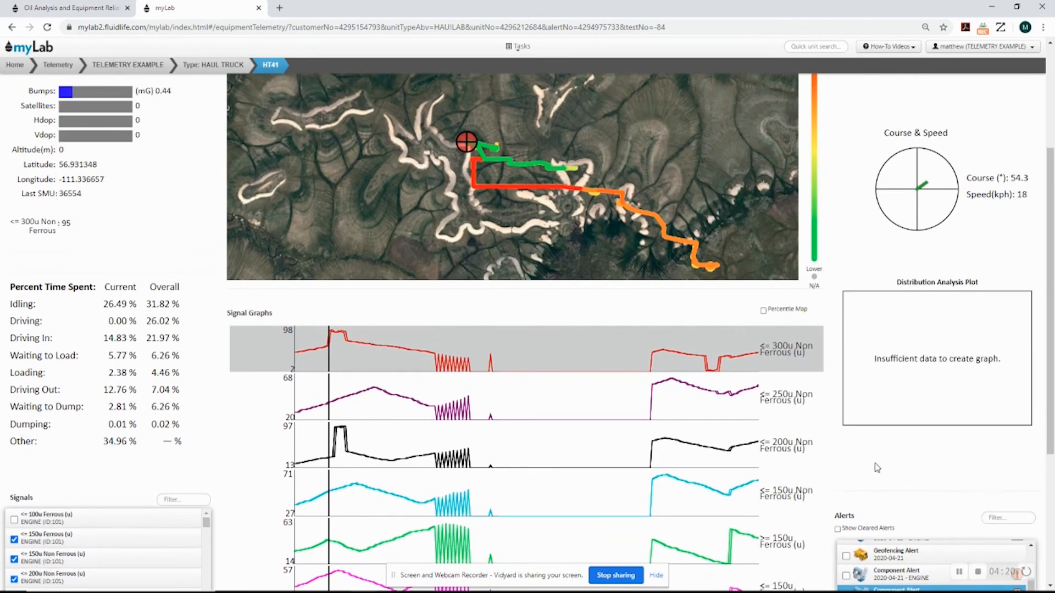
scroll(906, 451, "down", 2)
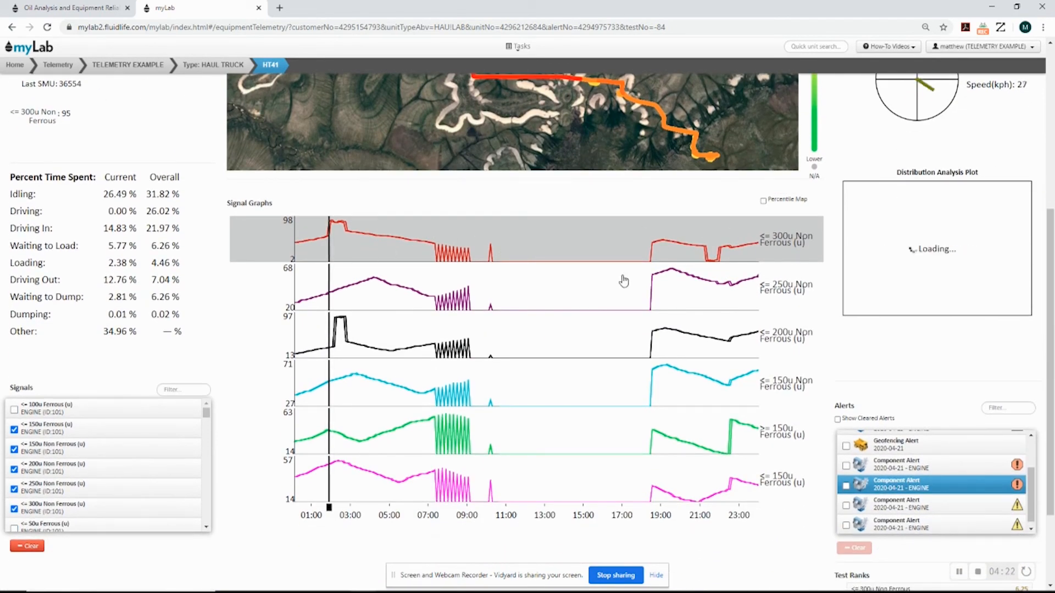
scroll(906, 539, "down", 2)
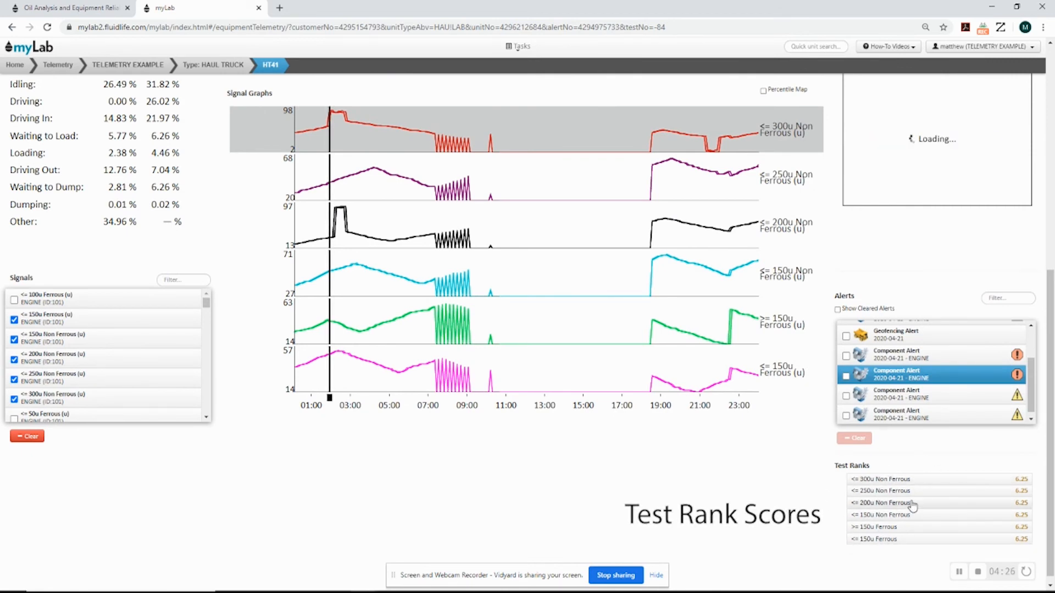
scroll(554, 486, "up", 3)
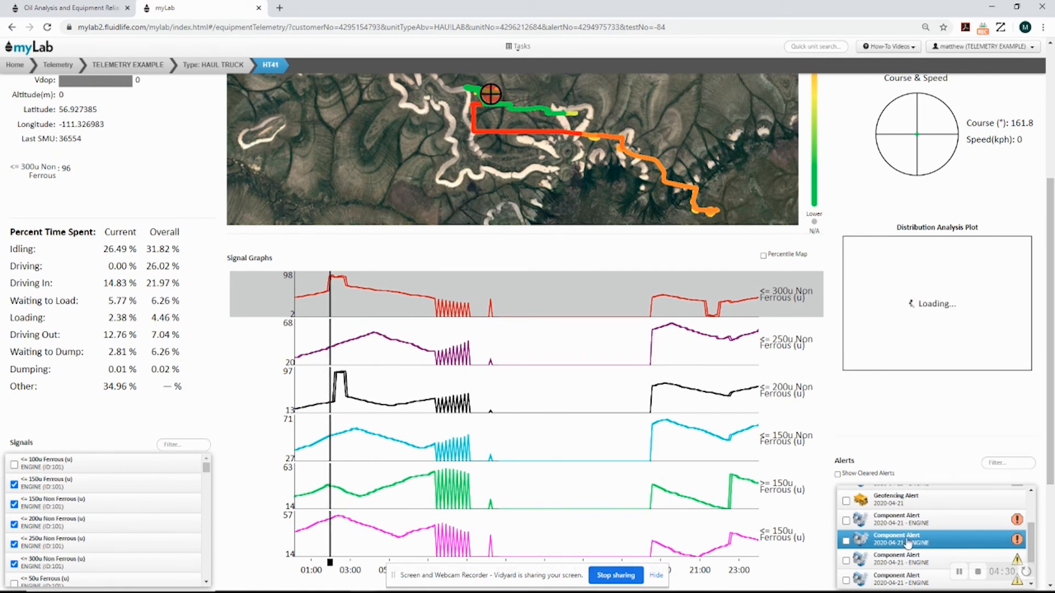
scroll(482, 214, "up", 2)
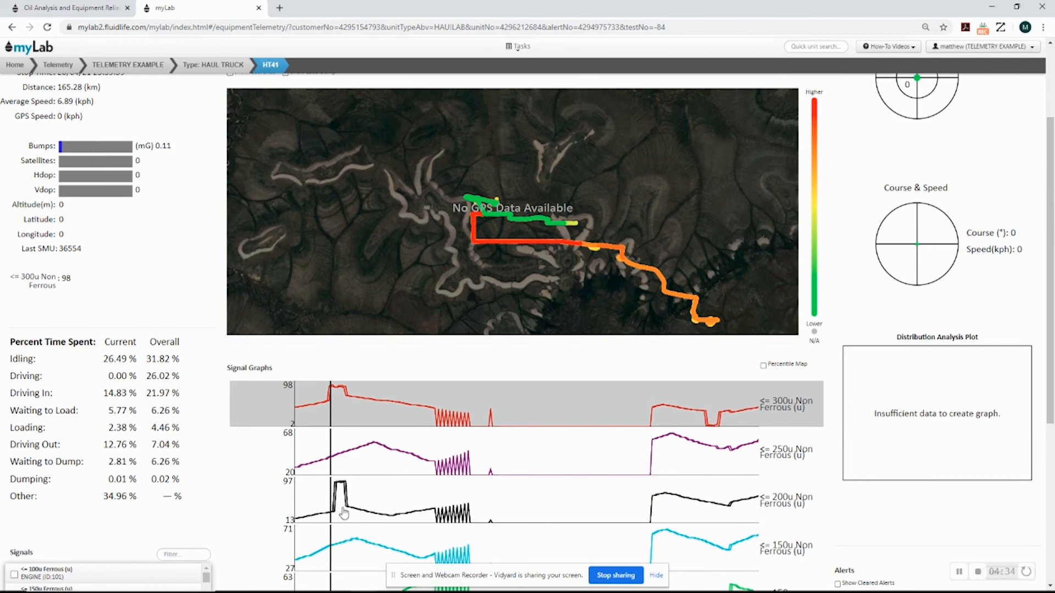
Zoom the signal graphs' timeline to the <= 200u Non Ferrous spike, about 01:27 to 03:43, and compare the graphs with the route map
scroll(343, 512, "down", 5)
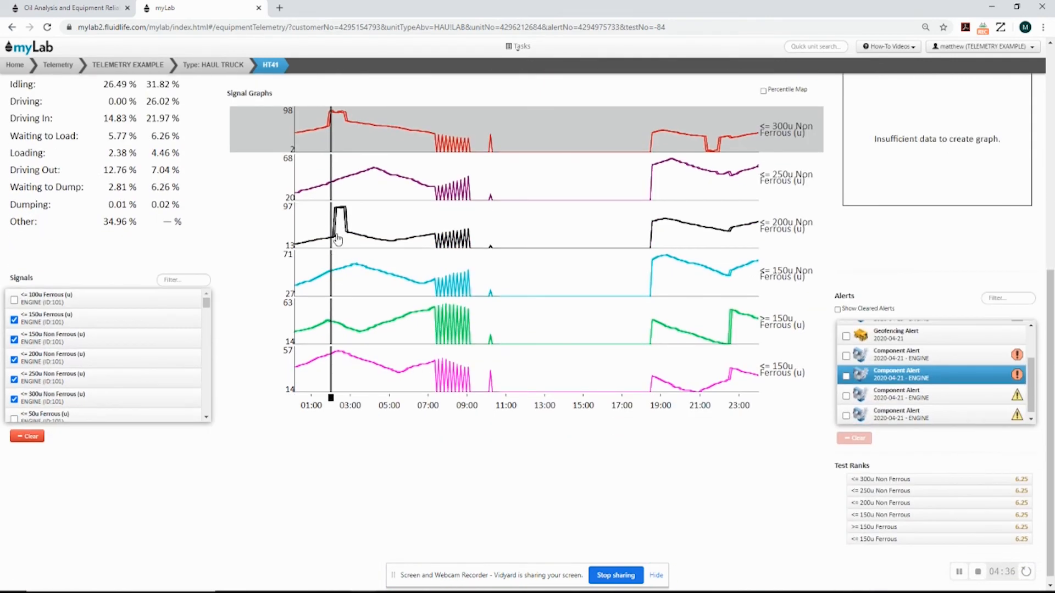
left_click_drag(321, 237, 365, 238)
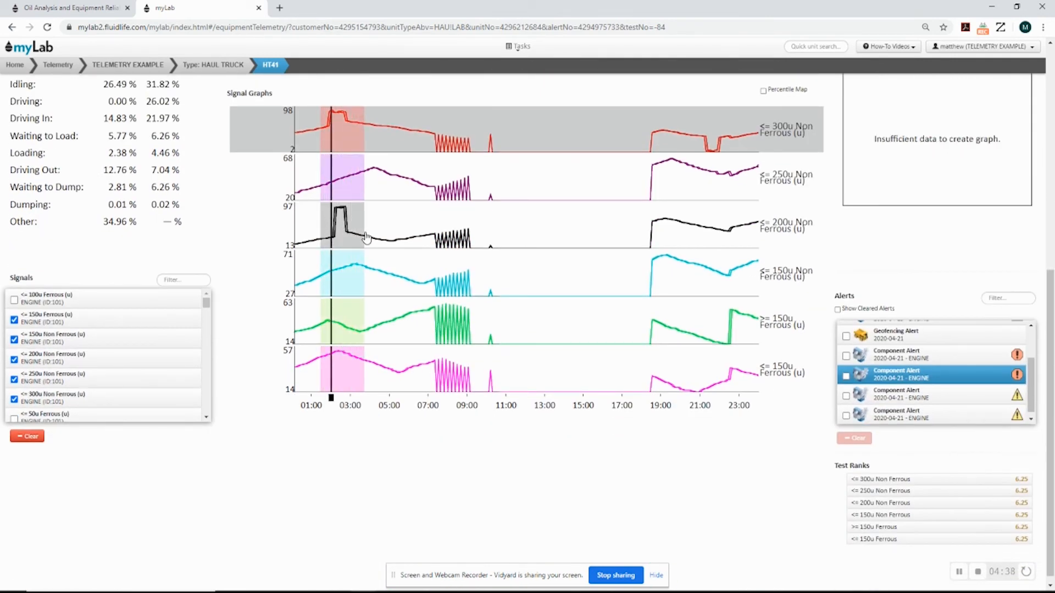
scroll(447, 317, "up", 5)
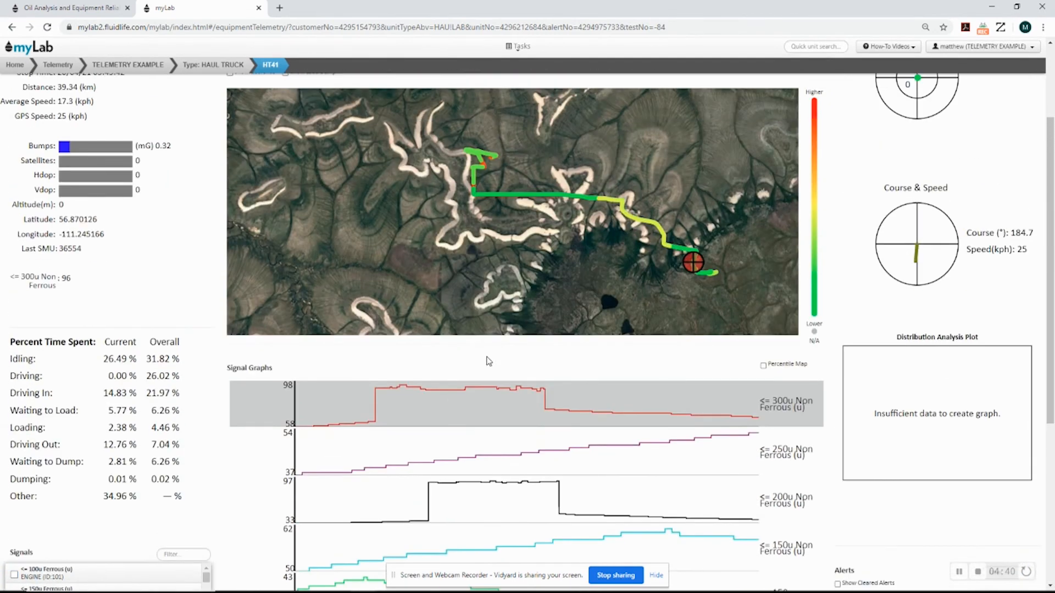
scroll(495, 437, "up", 1)
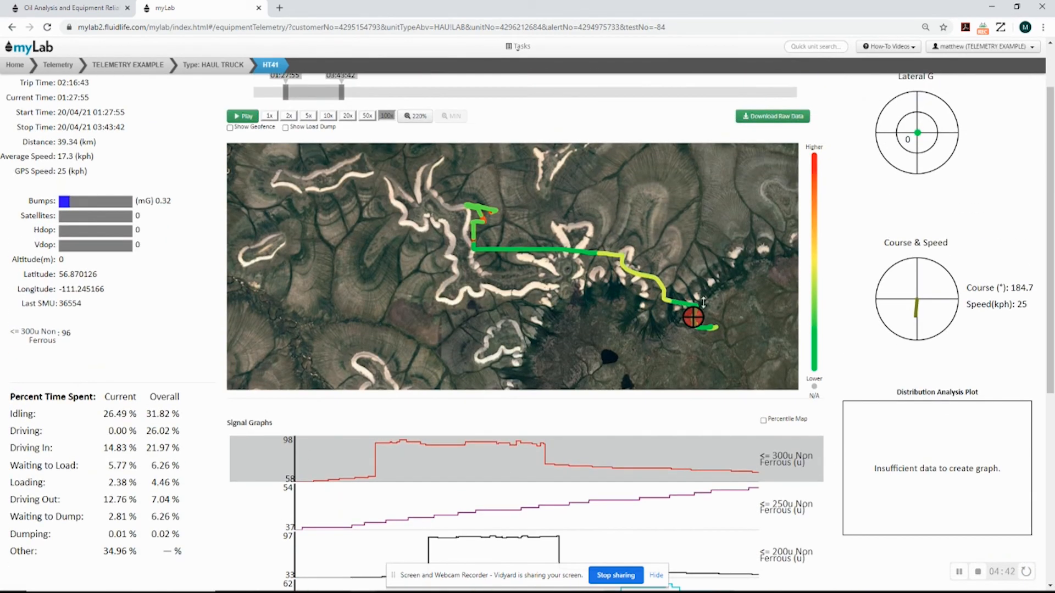
scroll(711, 314, "up", 1)
scroll(669, 336, "down", 4)
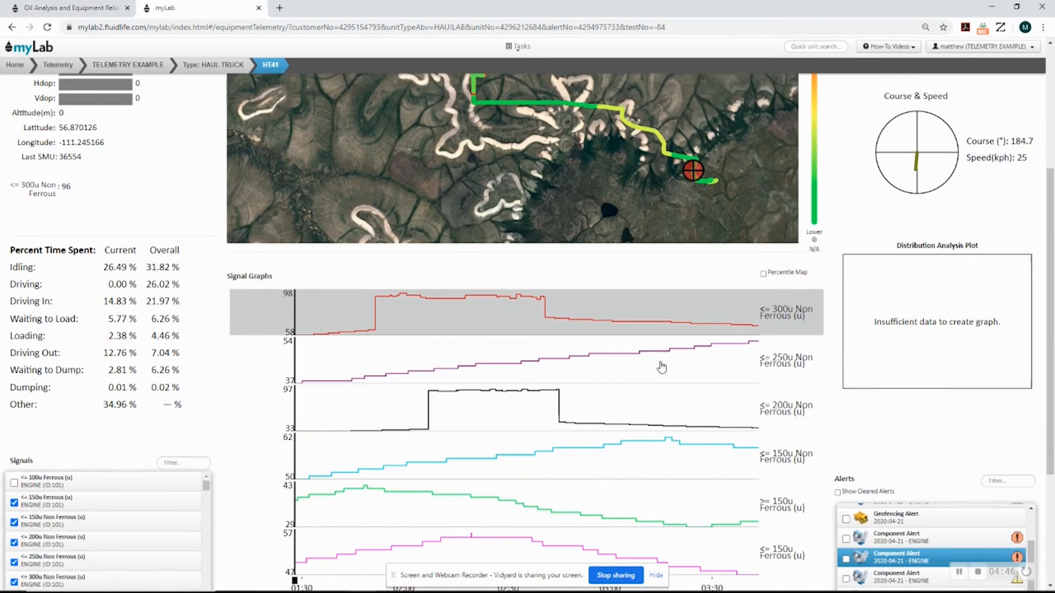
scroll(619, 391, "down", 2)
scroll(478, 379, "up", 7)
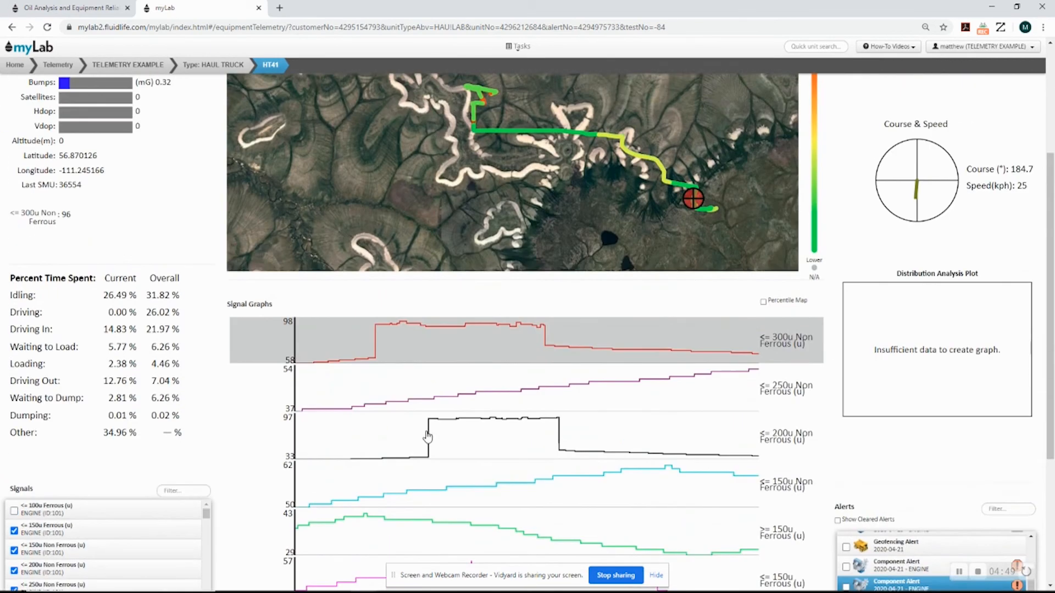
scroll(495, 522, "down", 5)
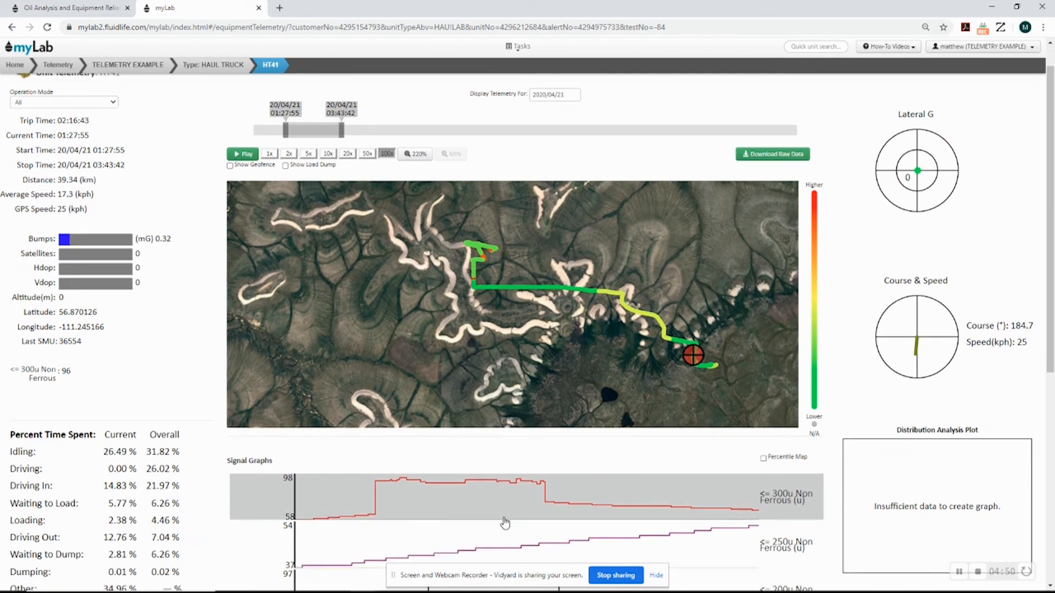
scroll(522, 520, "down", 1)
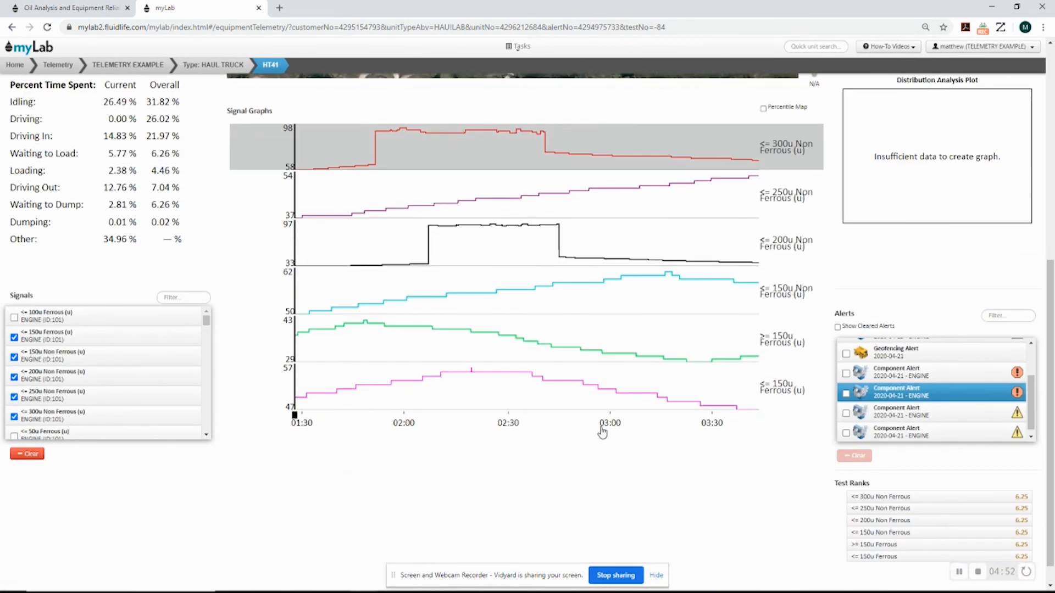